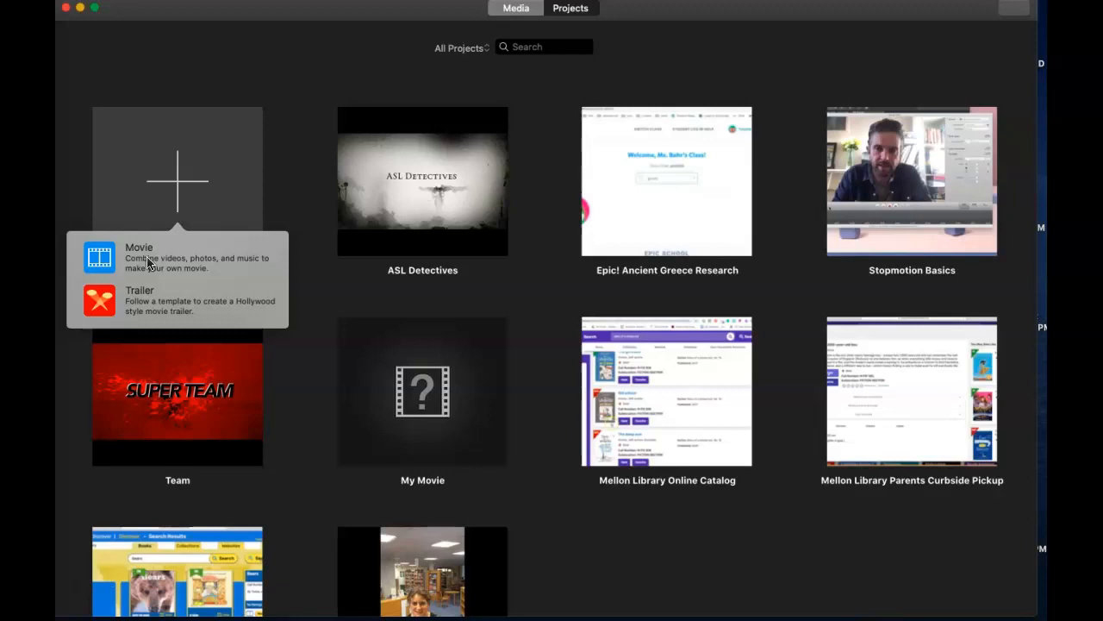
- Create a new trailer project using the Scary template
click(131, 301)
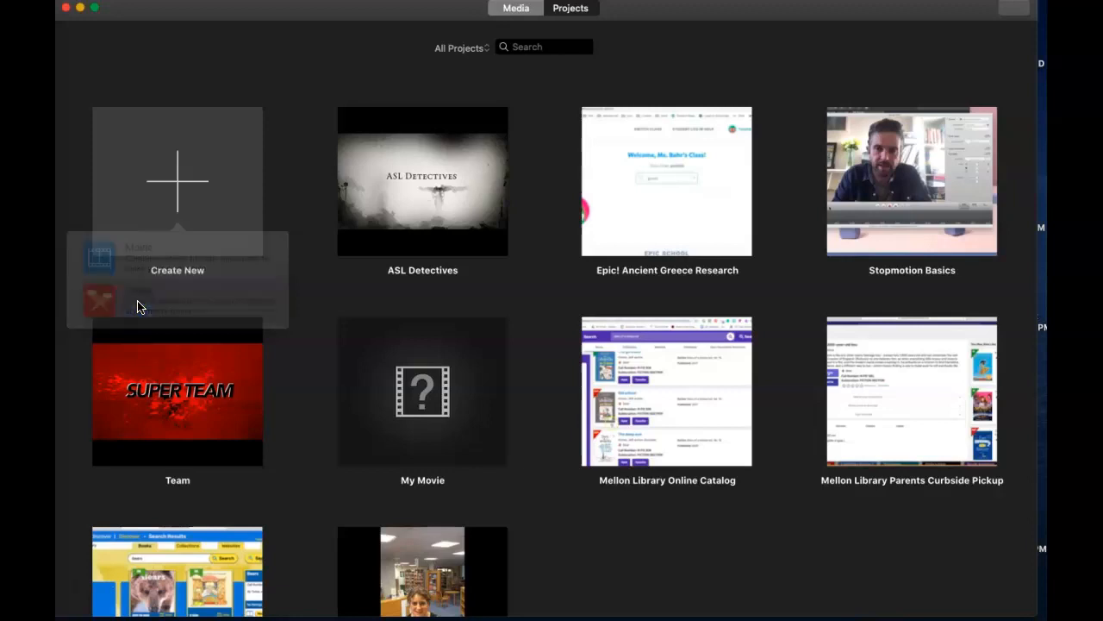
scroll(362, 278, up, 15)
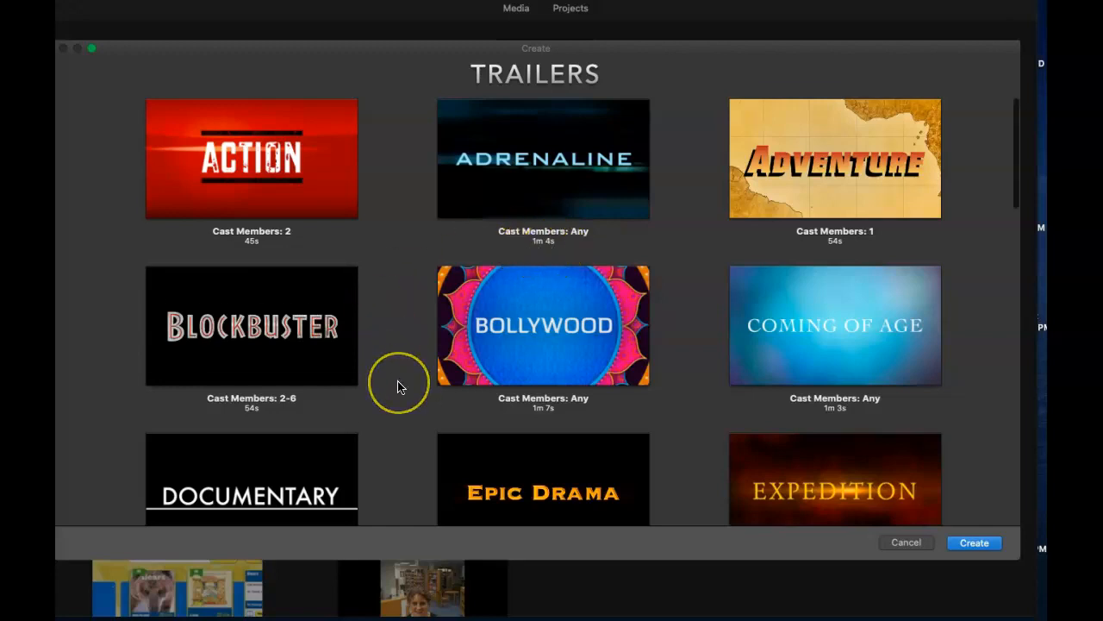
scroll(397, 385, down, 7)
scroll(398, 387, down, 7)
scroll(397, 387, down, 6)
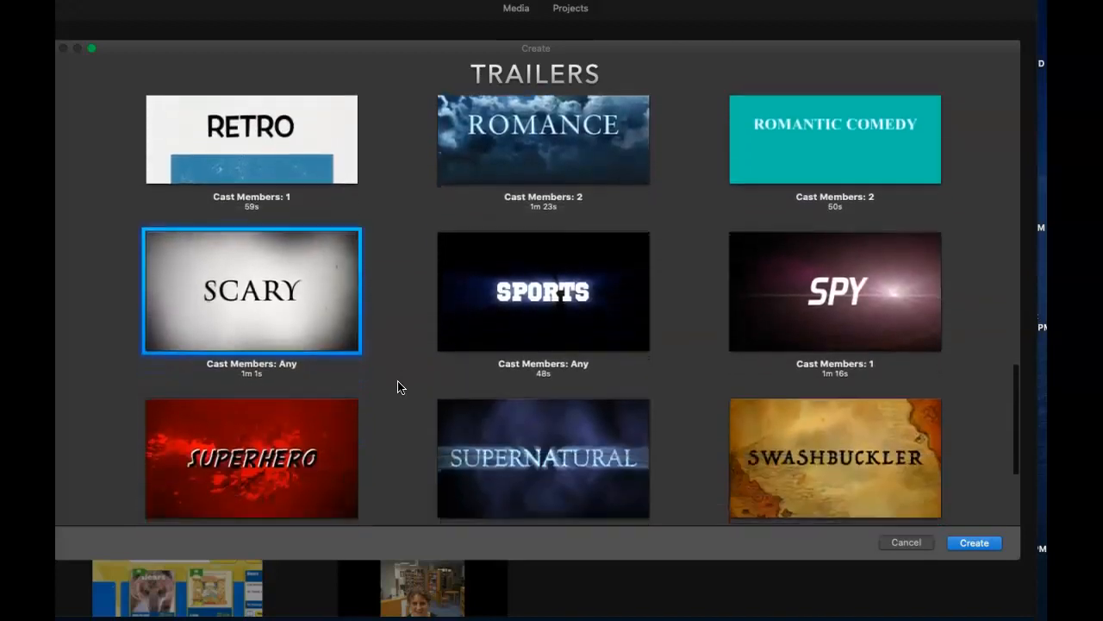
scroll(397, 387, down, 1)
mouse_move(548, 269)
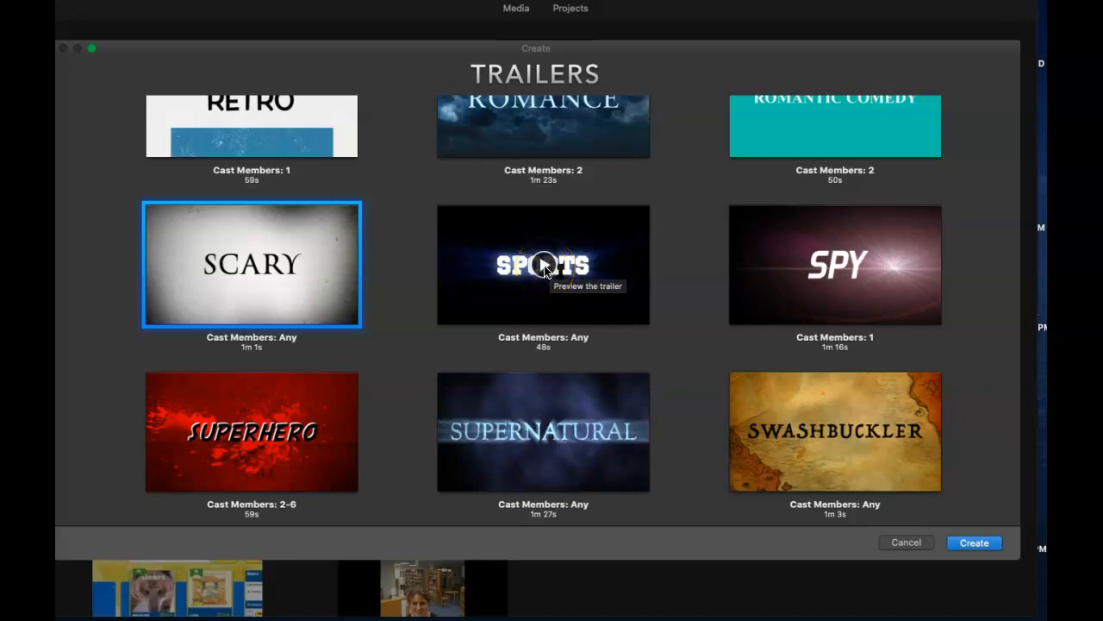
mouse_move(313, 227)
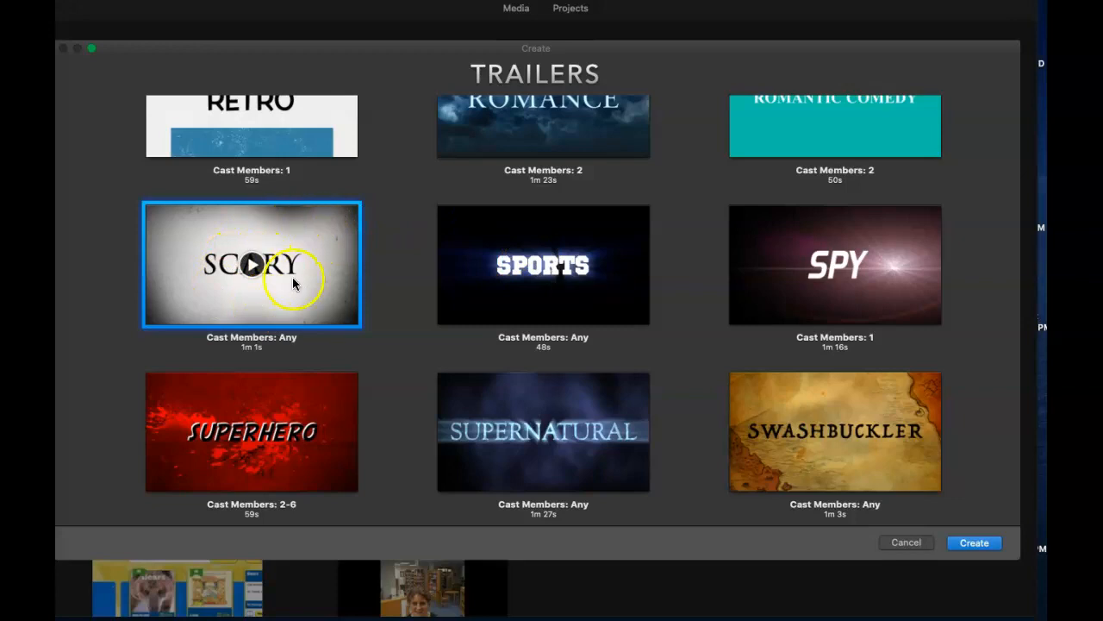
click(978, 545)
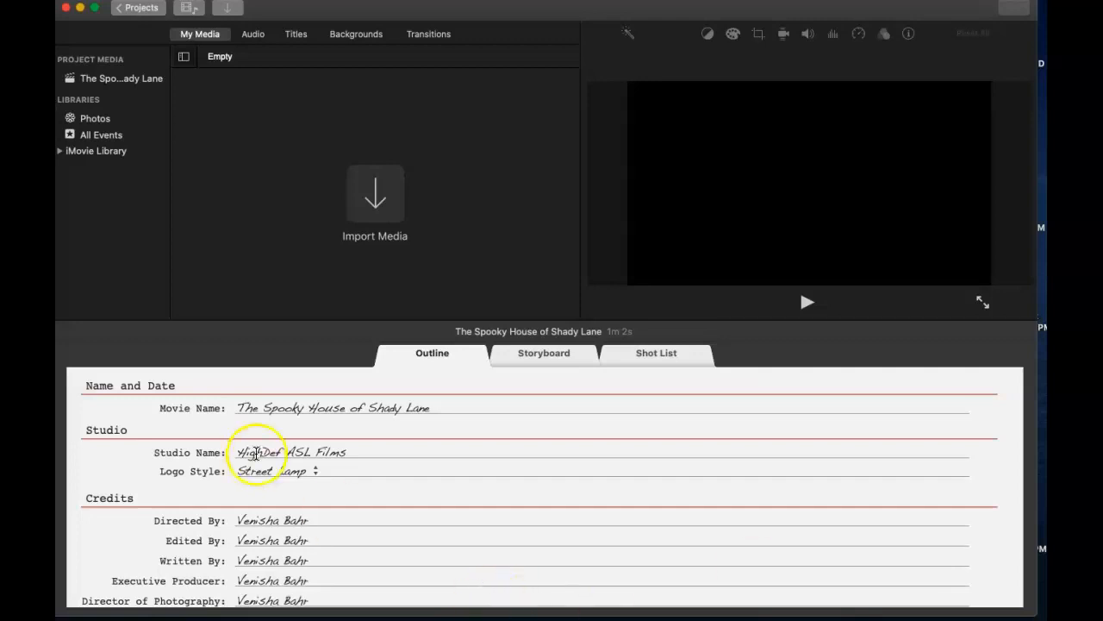
- Set the trailer's movie name to "ASL Detectives" in the outline
scroll(317, 564, down, 1)
scroll(315, 564, down, 2)
scroll(313, 422, up, 2)
click(319, 414)
text(ASL Dete)
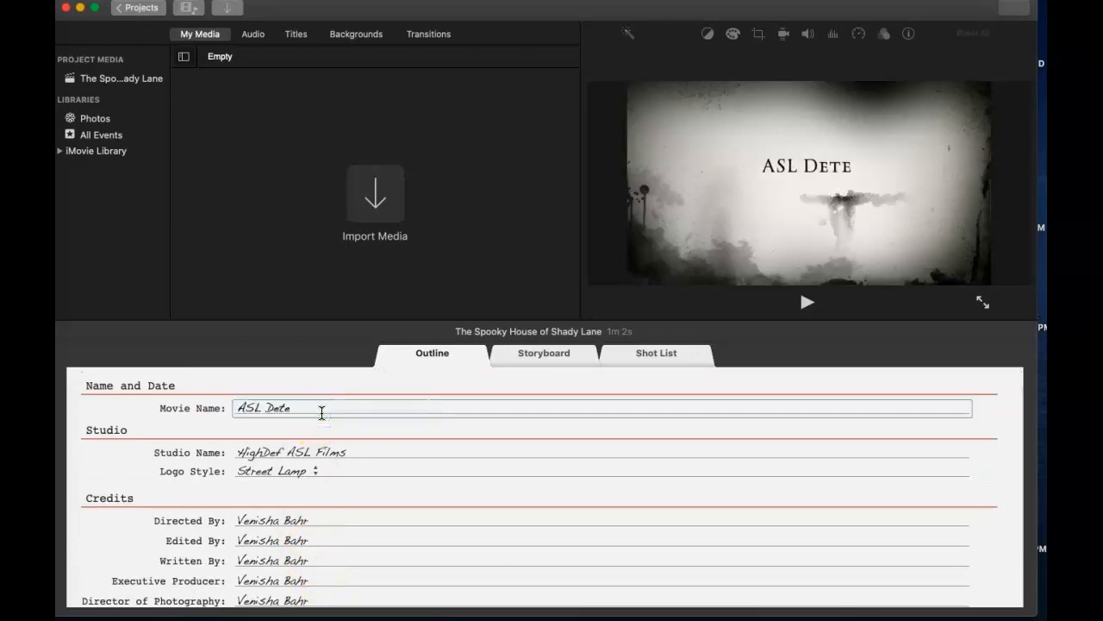
text(ctives)
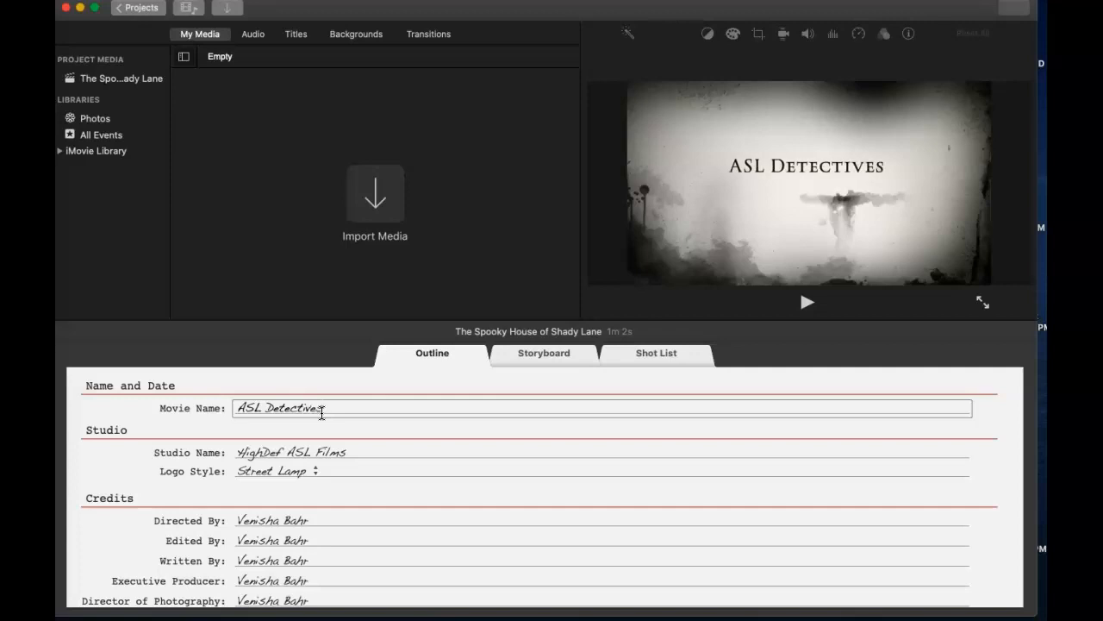
- Try the Galaxy logo style for the studio and set it back to Street Lamp
click(266, 455)
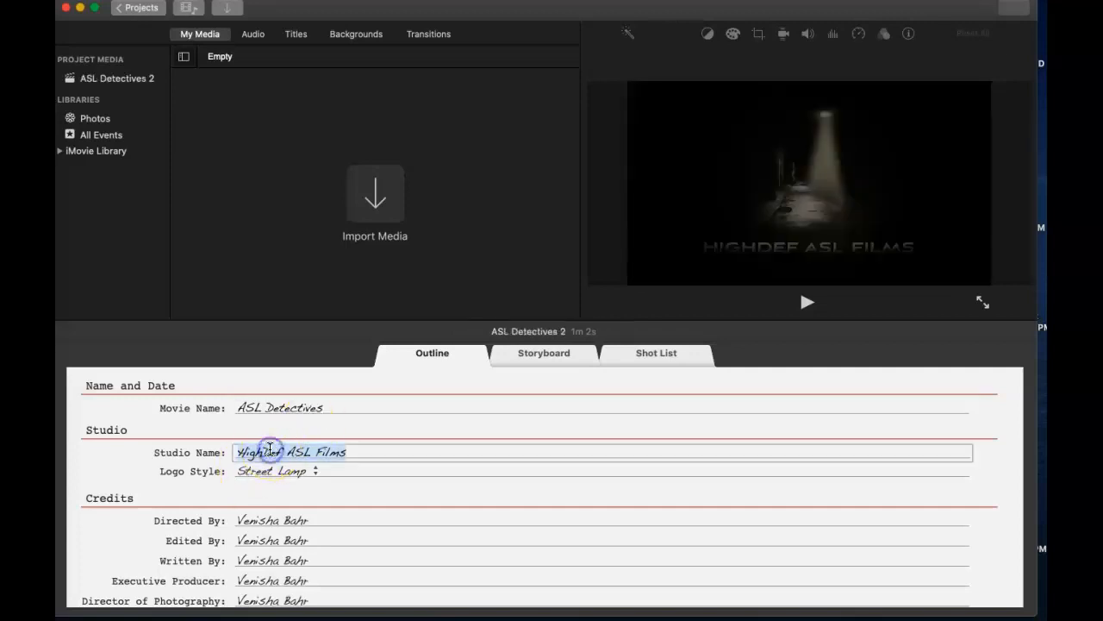
click(266, 474)
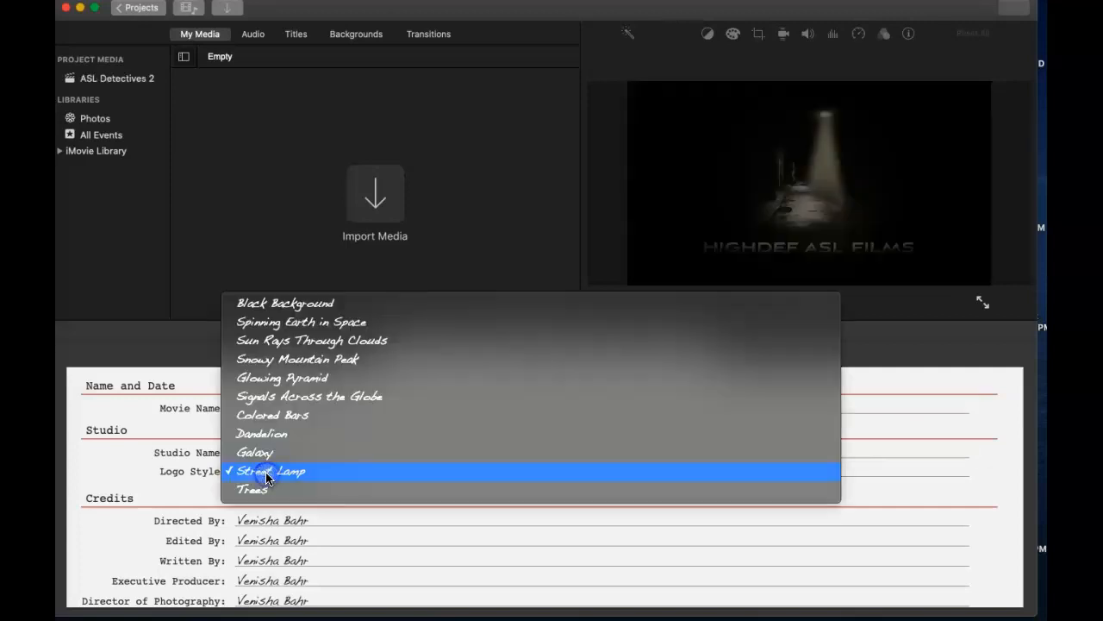
click(265, 454)
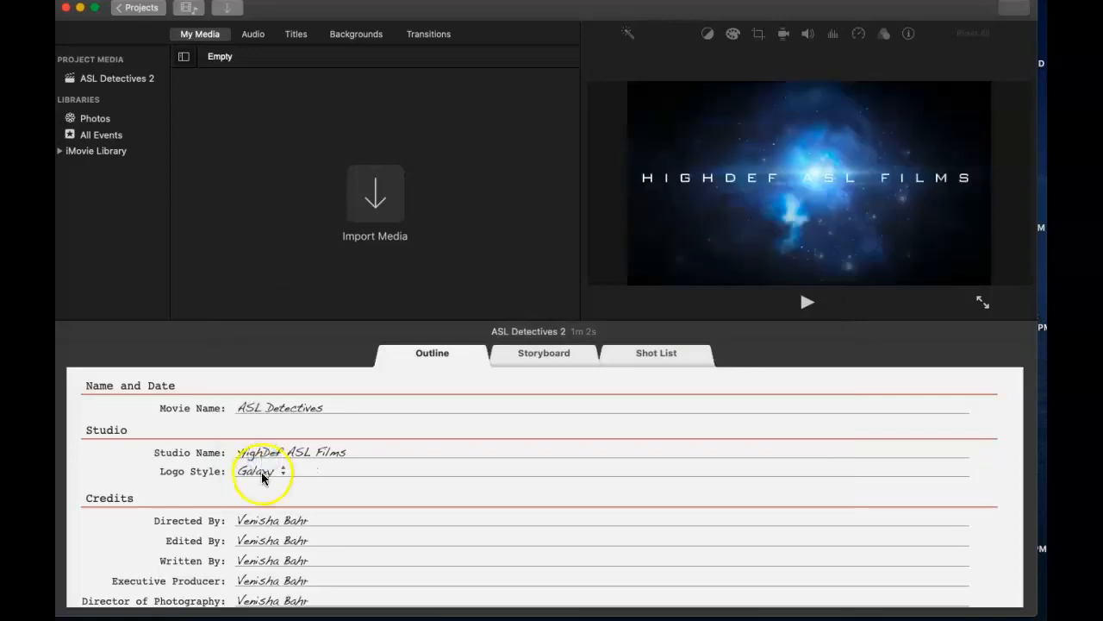
click(263, 474)
click(259, 490)
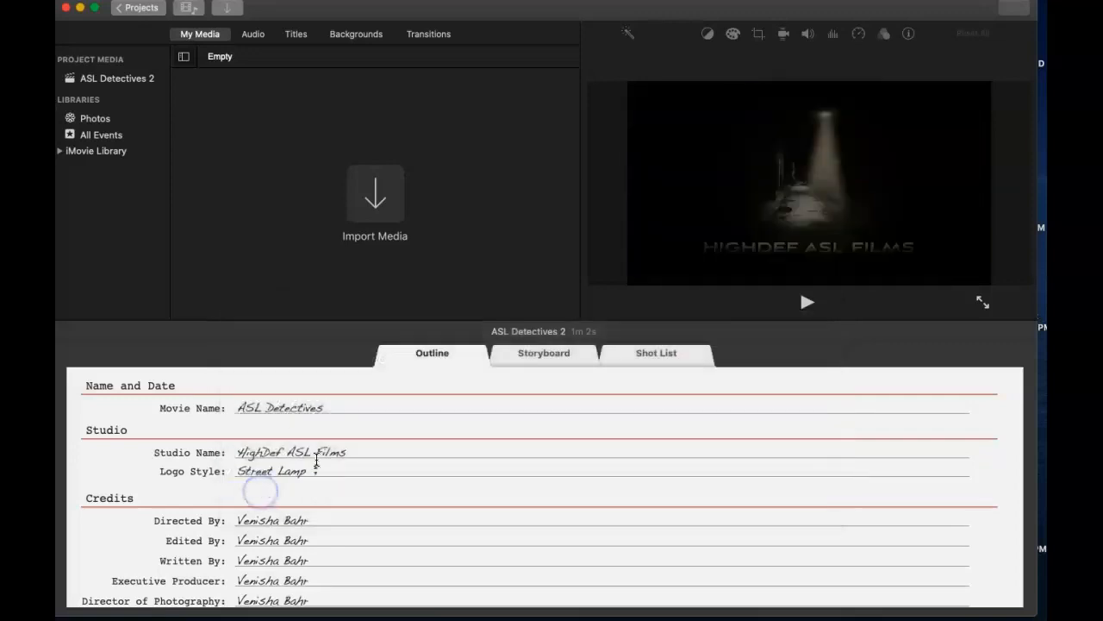
scroll(353, 482, down, 5)
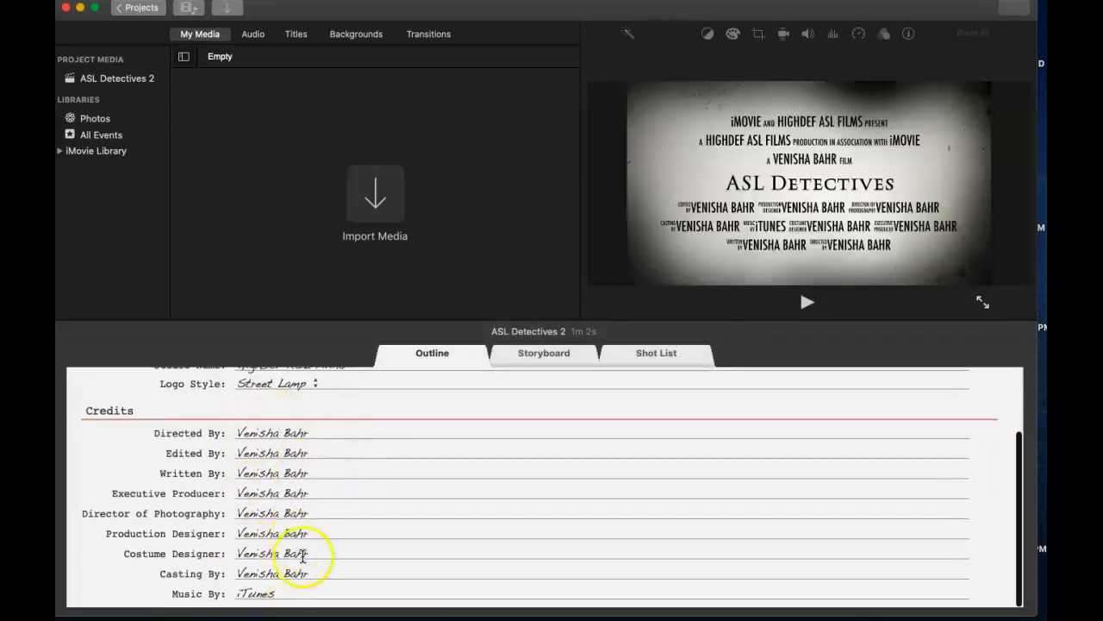
- Change the storyboard title "Based On True Events" to "Based On Completely False Events"
click(544, 355)
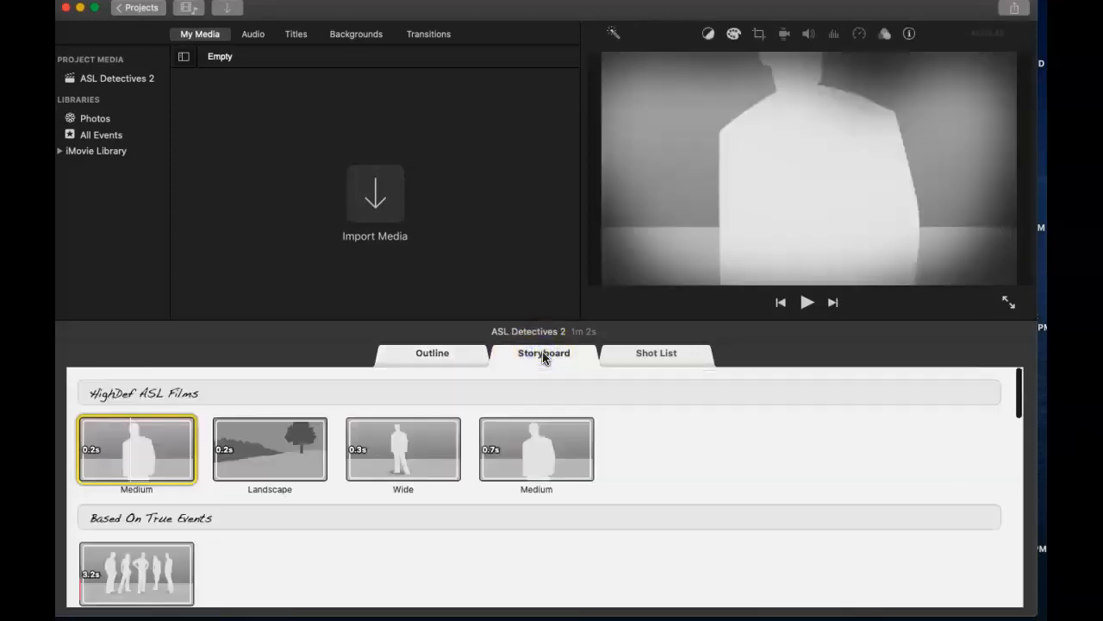
click(87, 387)
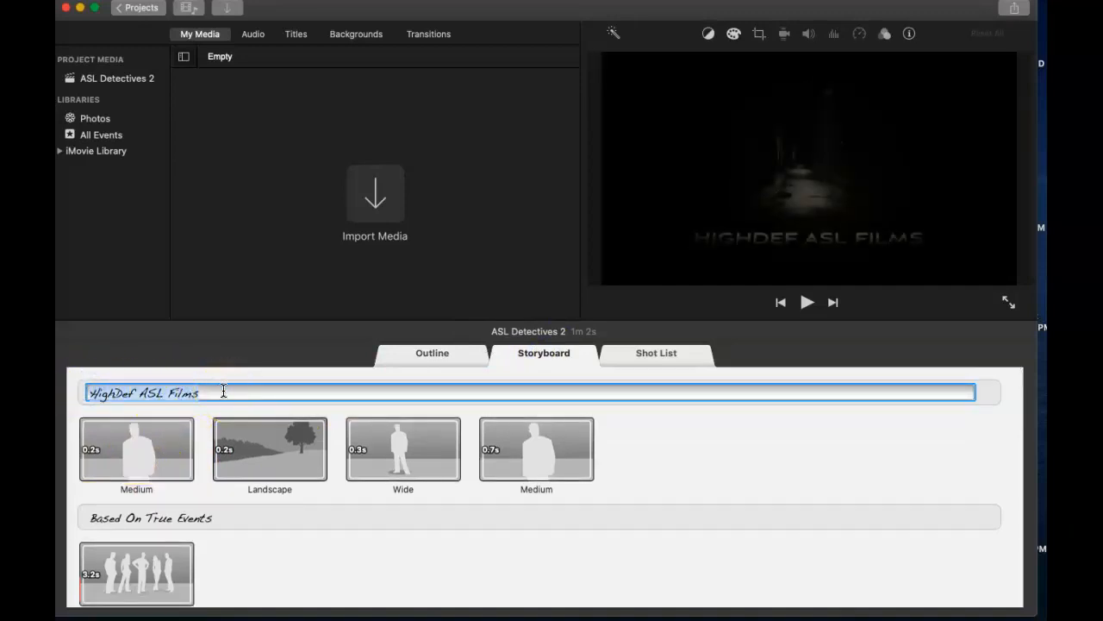
click(177, 522)
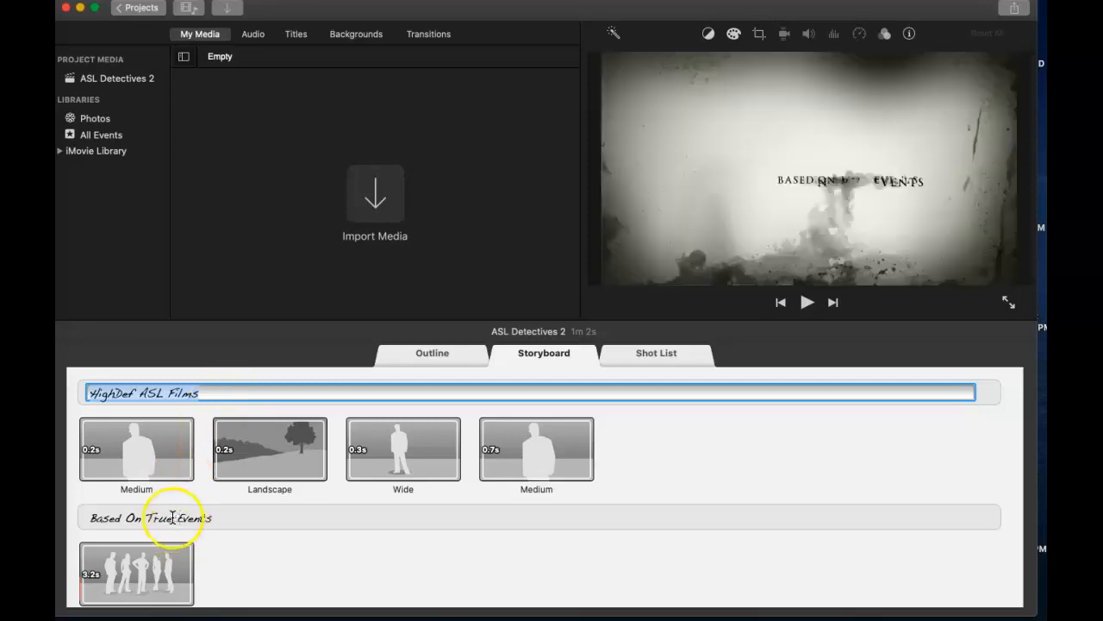
click(176, 517)
drag(215, 517, 152, 511)
key(BackSpace)
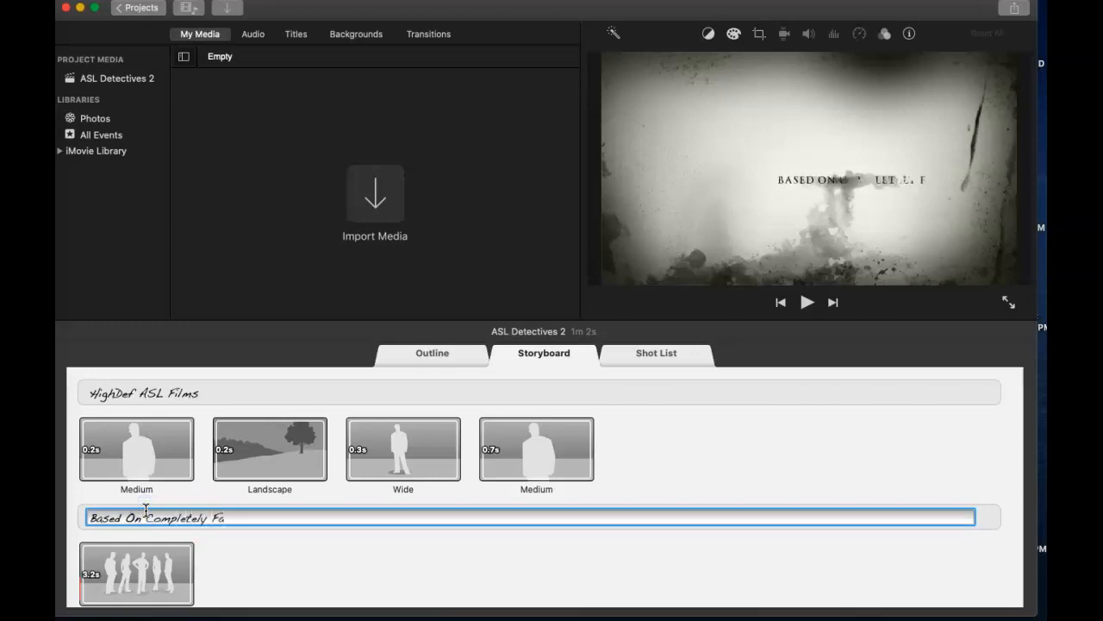
text(Events)
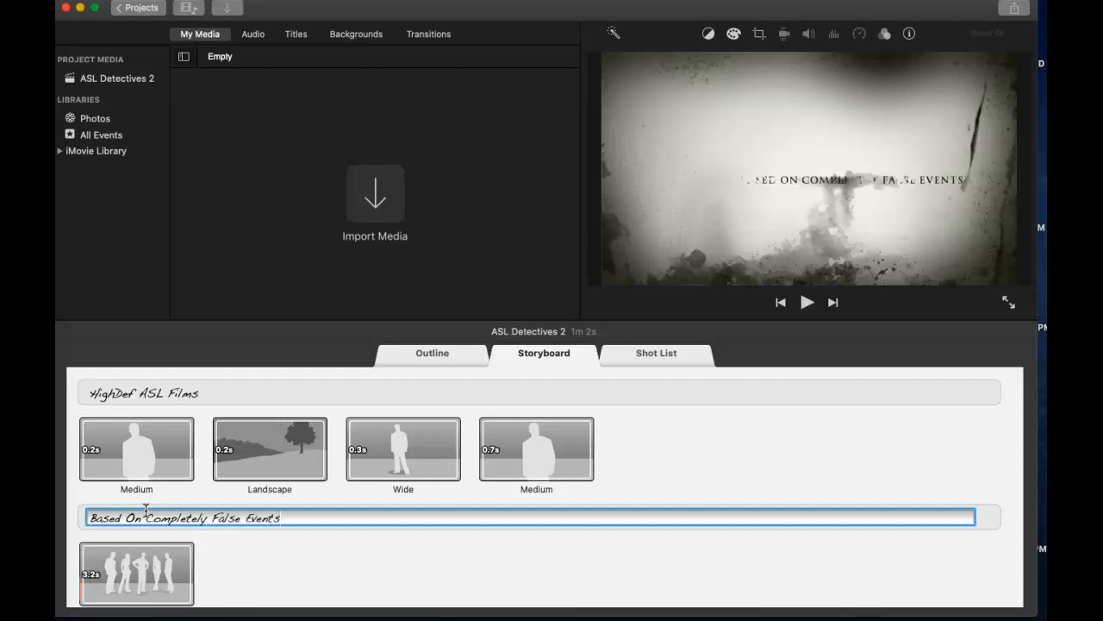
click(183, 567)
- Replace the storyboard title "Every Neighborhood Has A House" with "One room on campus"
scroll(183, 569, down, 3)
scroll(183, 570, down, 2)
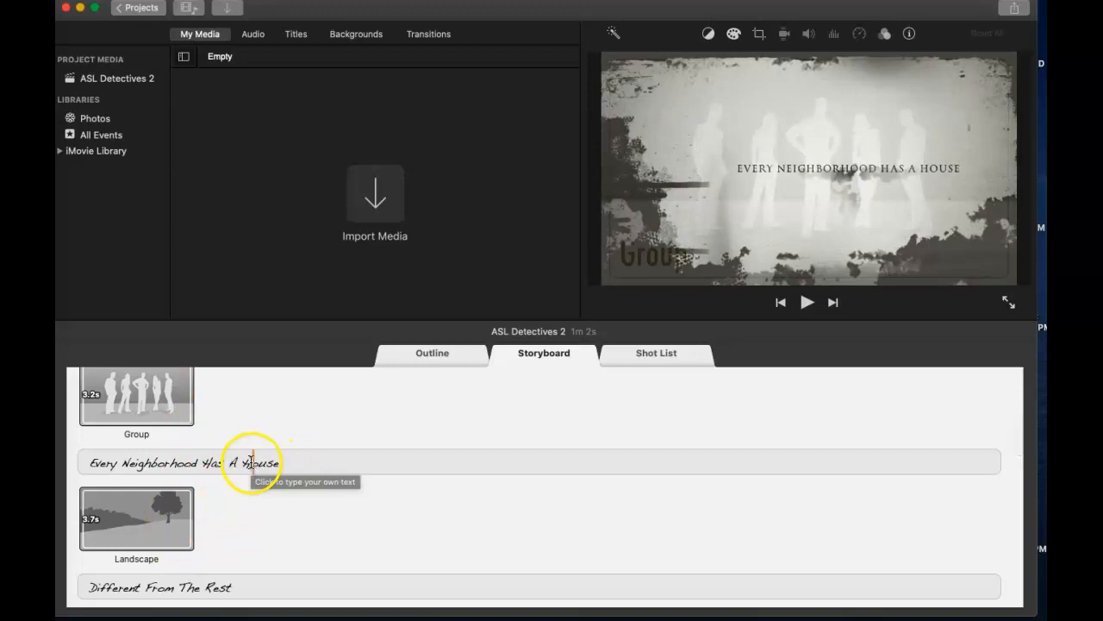
click(249, 462)
text(On)
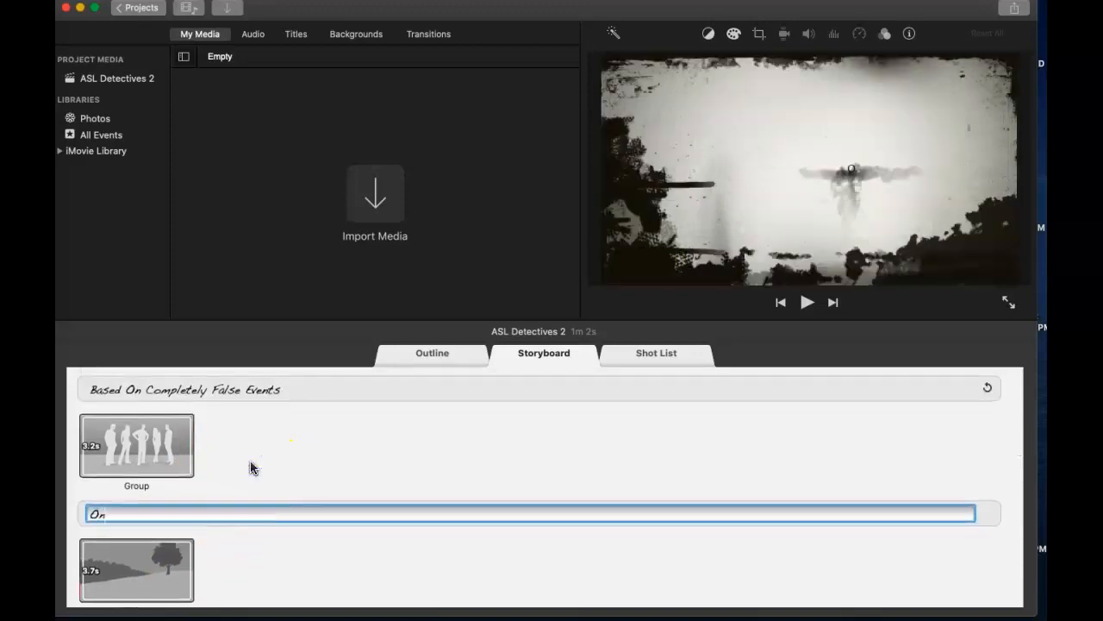
text(e room on campus)
click(278, 541)
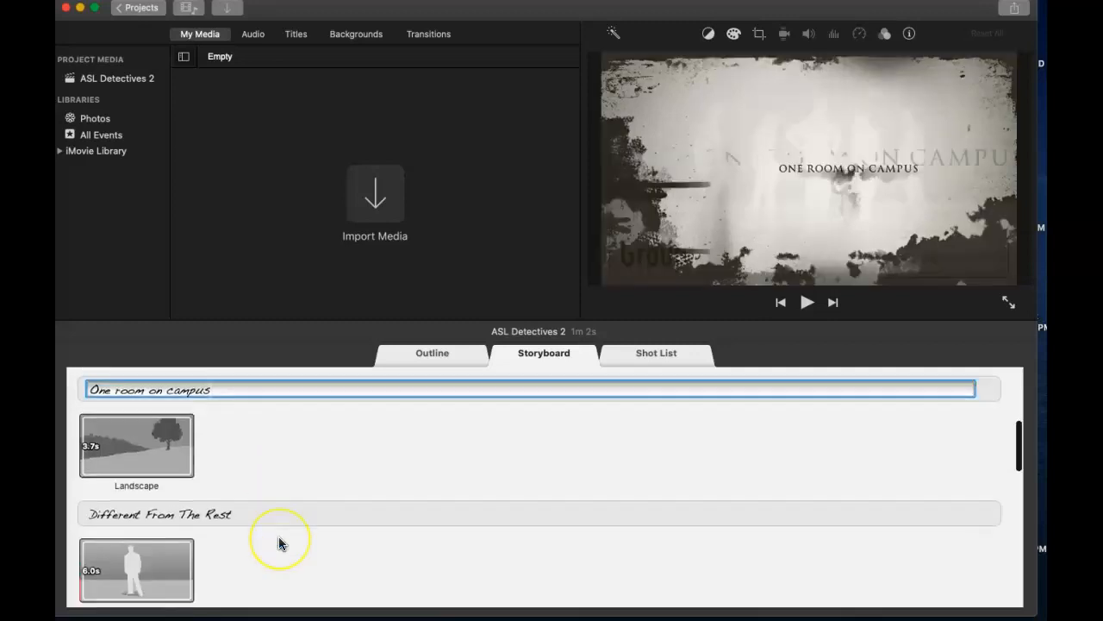
- Examine the storyboard's shot placeholders and title lines from the opening section to the credits
click(107, 445)
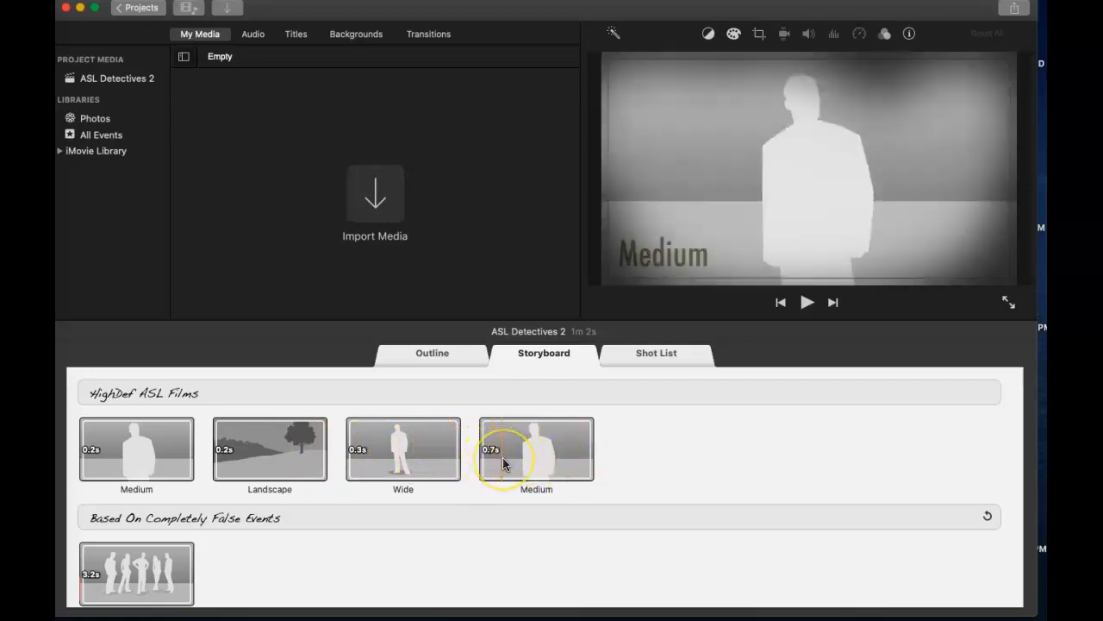
scroll(504, 463, down, 3)
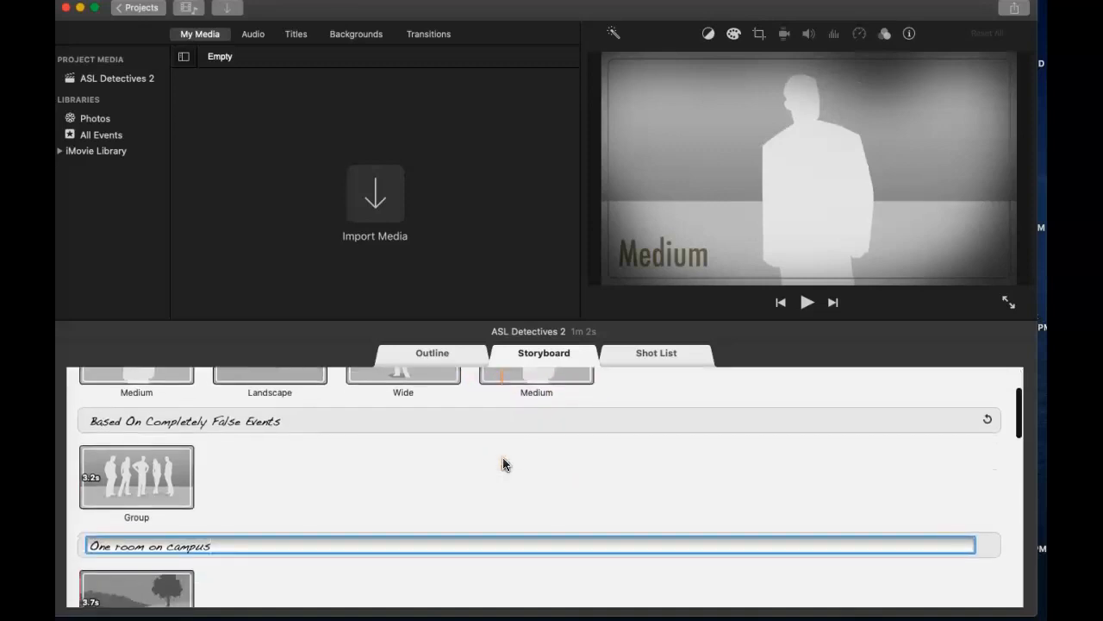
scroll(417, 487, down, 10)
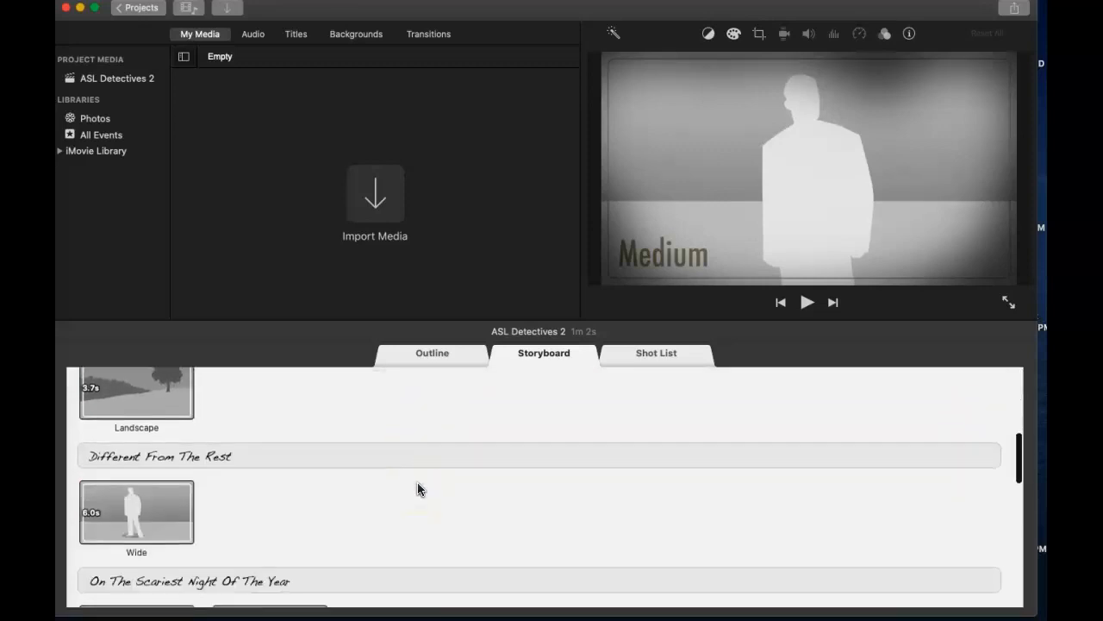
scroll(417, 482, down, 6)
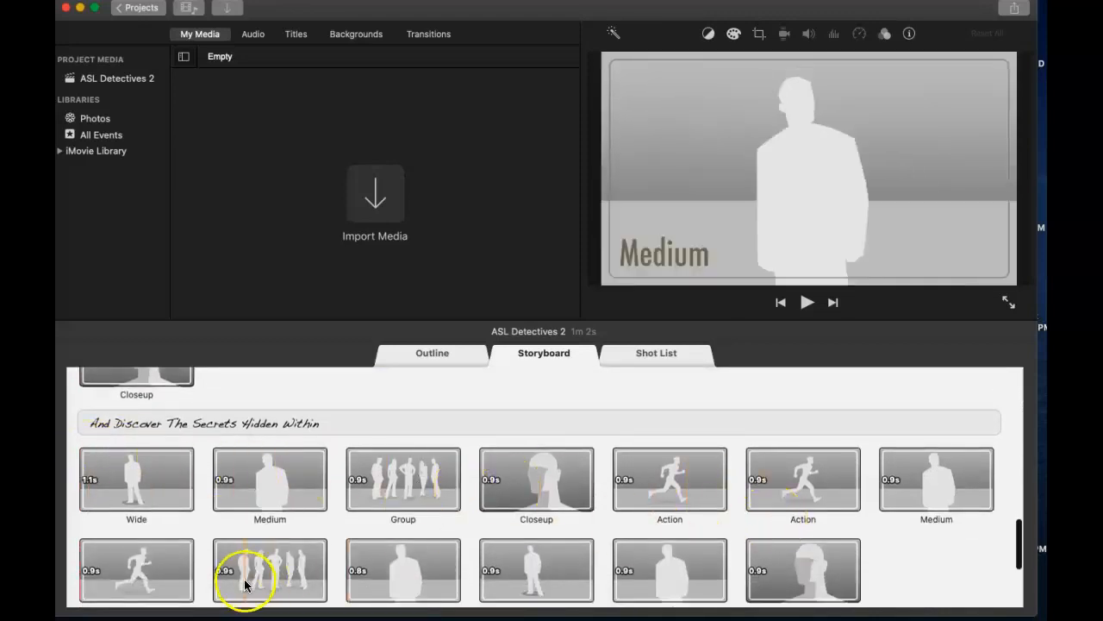
scroll(445, 593, down, 1)
scroll(431, 493, down, 2)
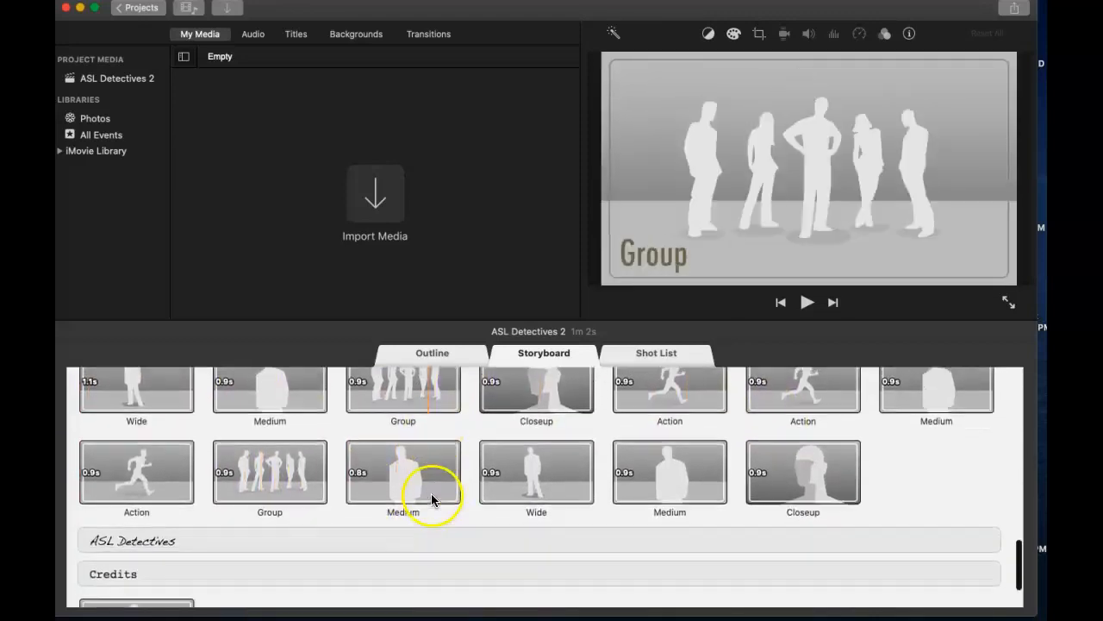
click(181, 544)
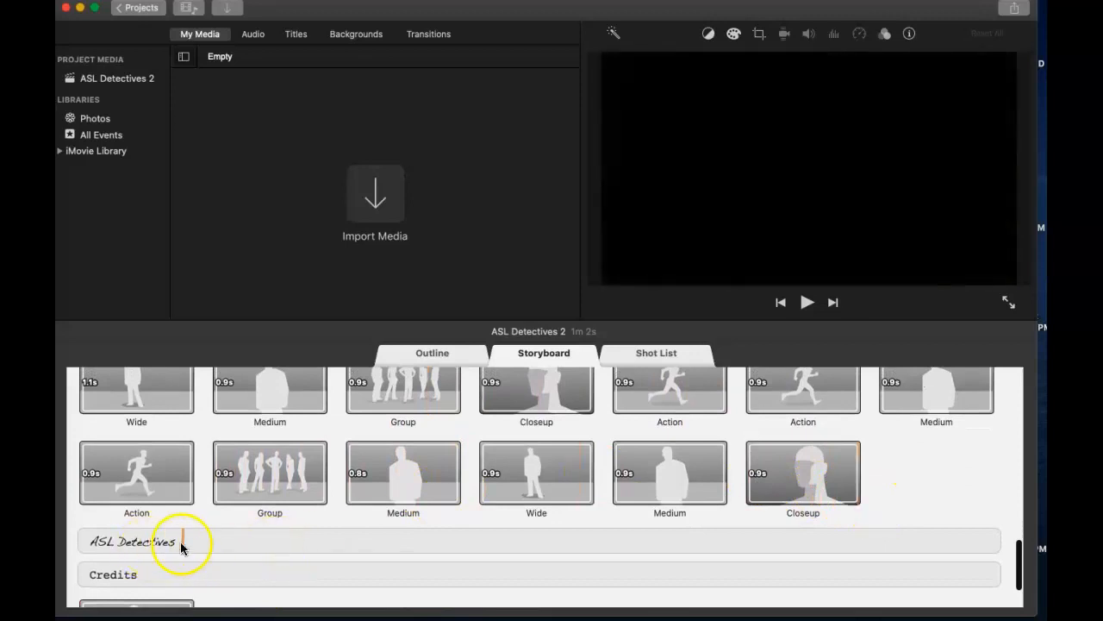
scroll(208, 519, up, 20)
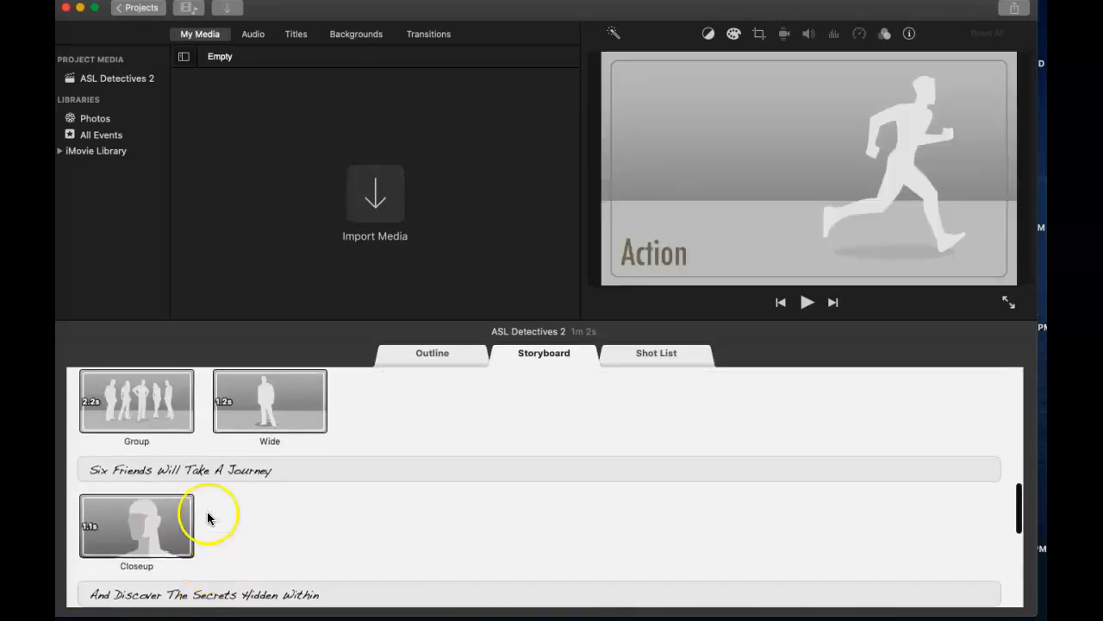
- Review the shot list's required clips for each shot type, from Action to Wide
click(655, 356)
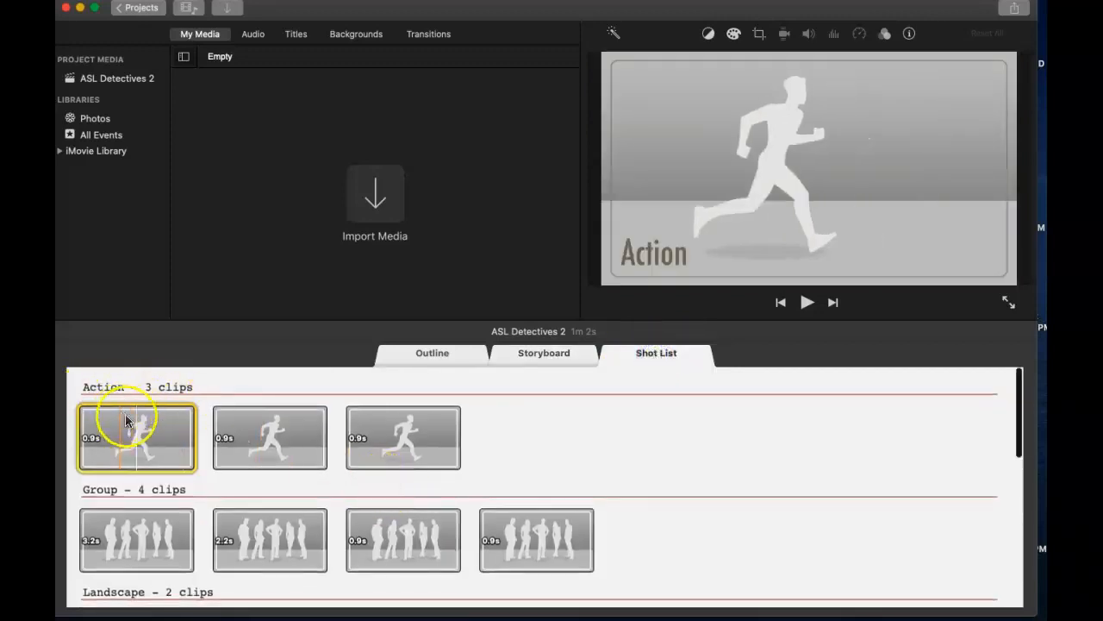
scroll(358, 444, down, 3)
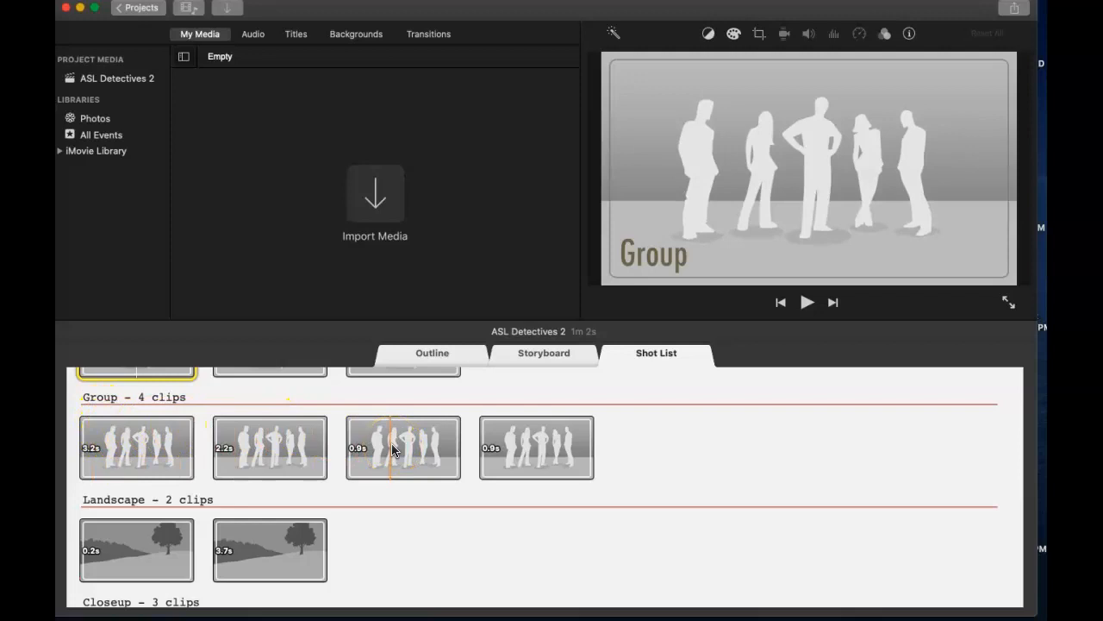
scroll(275, 541, down, 1)
scroll(276, 542, down, 5)
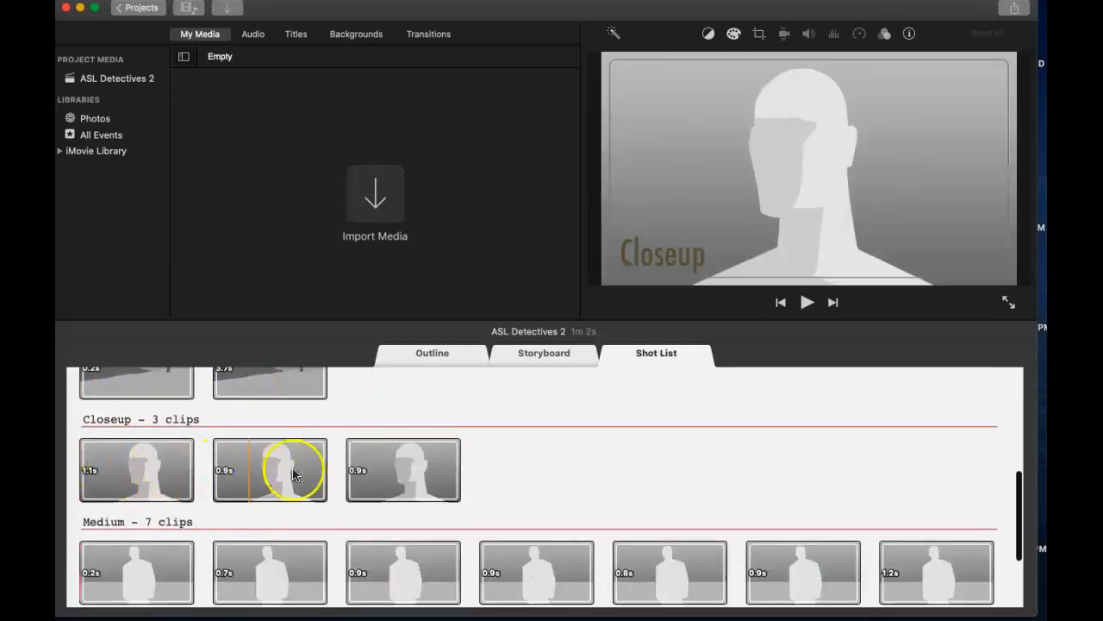
scroll(241, 529, down, 4)
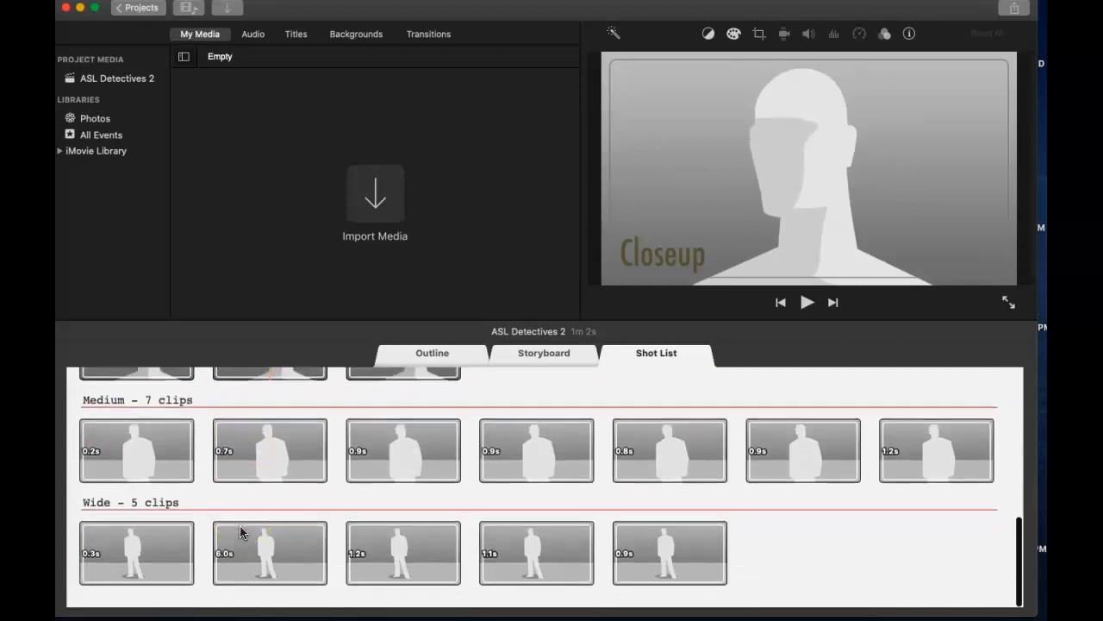
scroll(241, 532, up, 10)
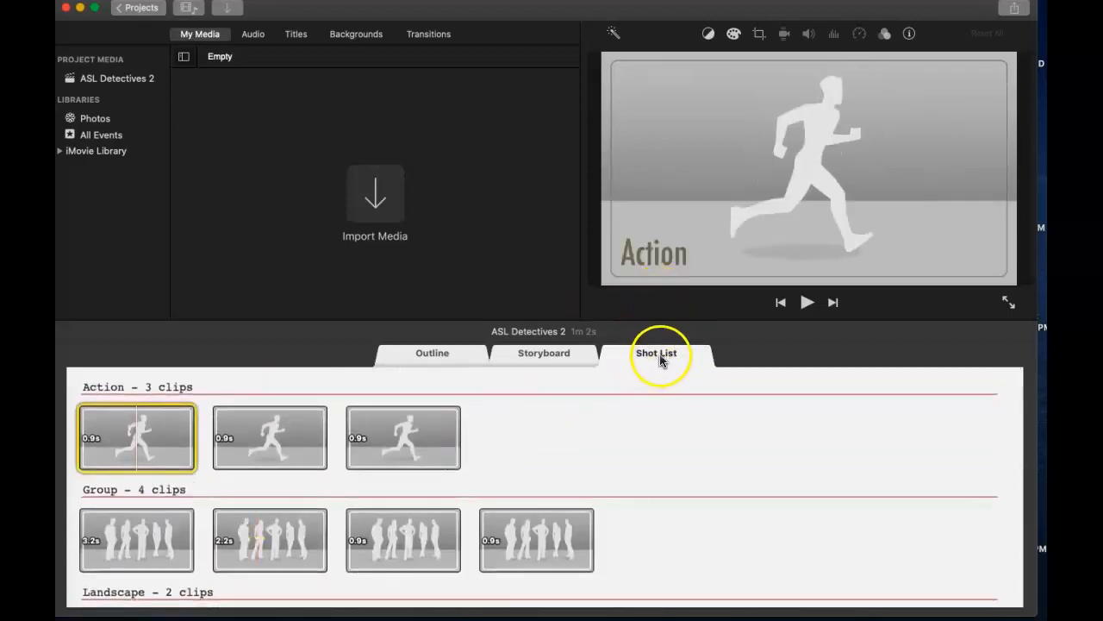
- Return to the storyboard, open the media import window and locate the iMovie Trailer folder on the Desktop
click(544, 356)
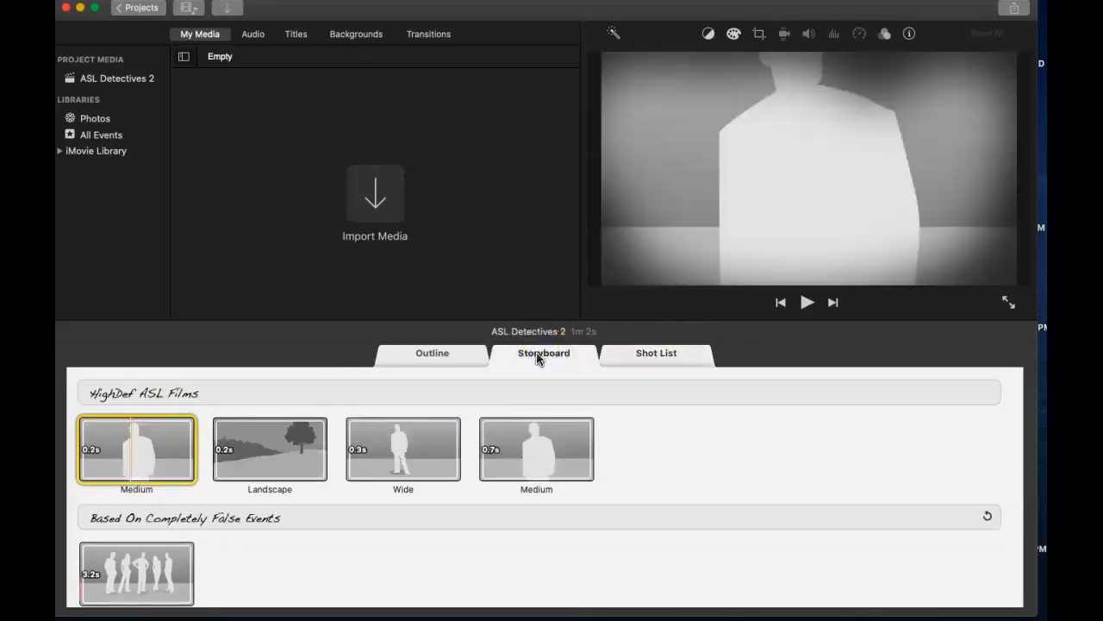
click(375, 200)
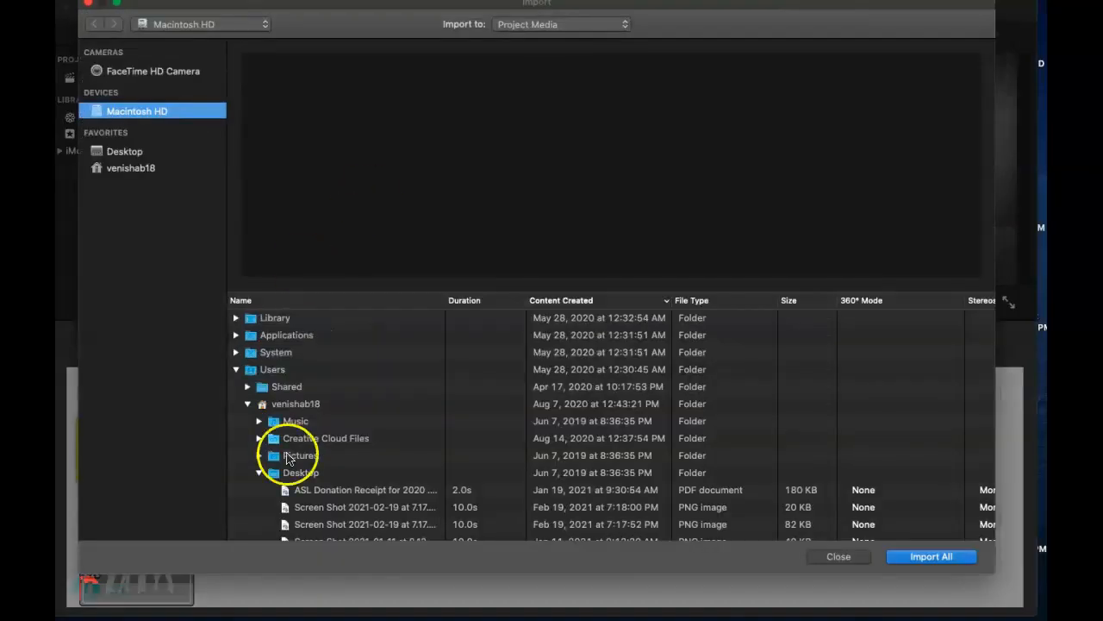
scroll(301, 453, down, 2)
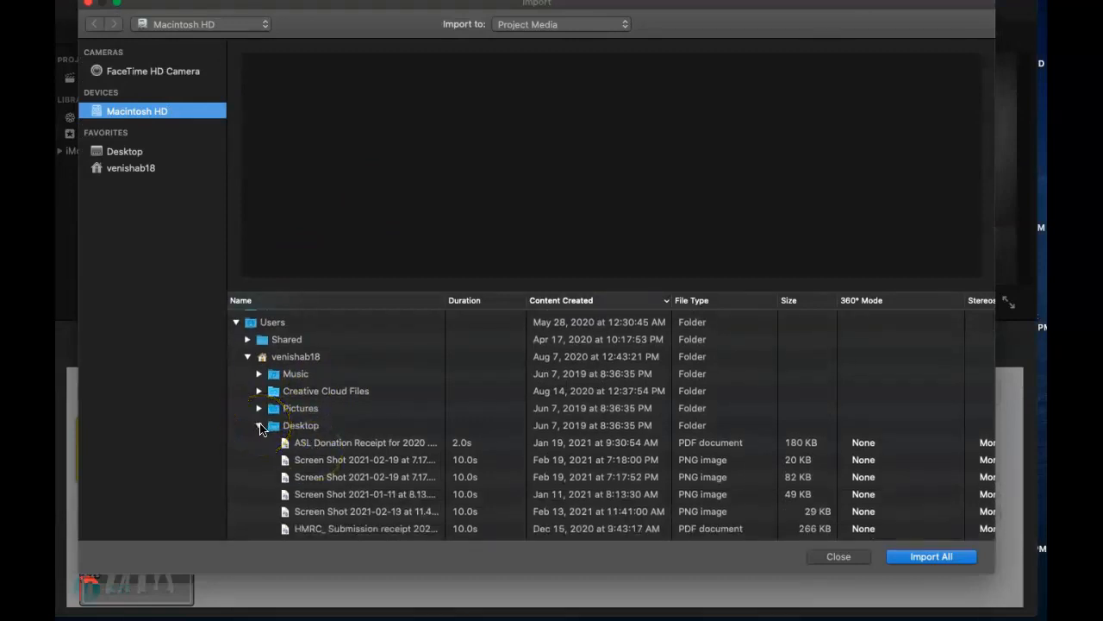
scroll(333, 466, down, 6)
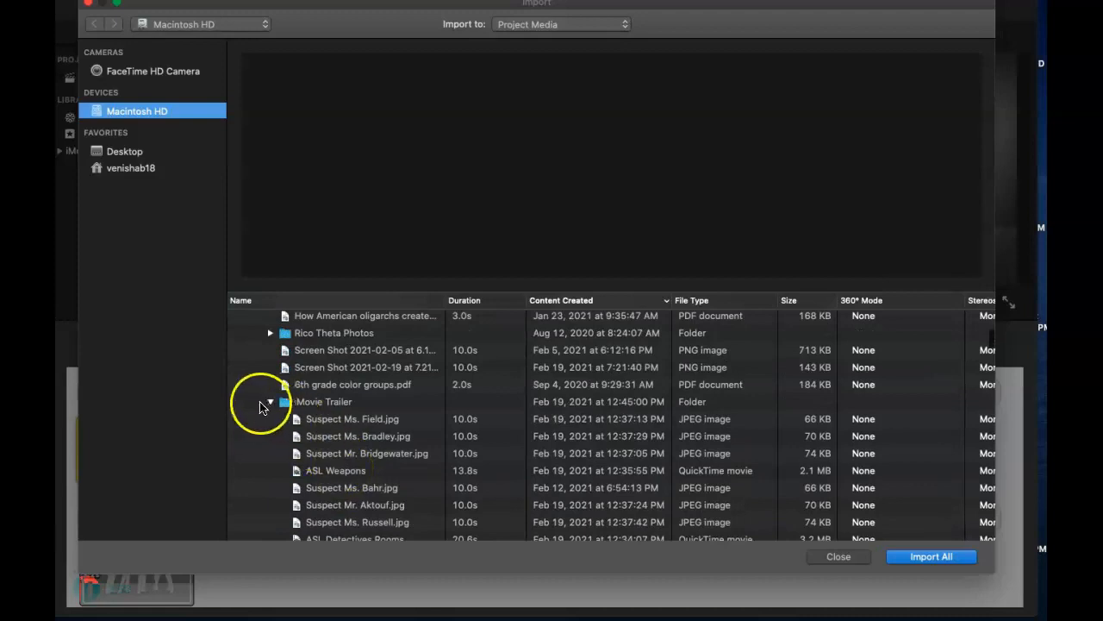
click(321, 403)
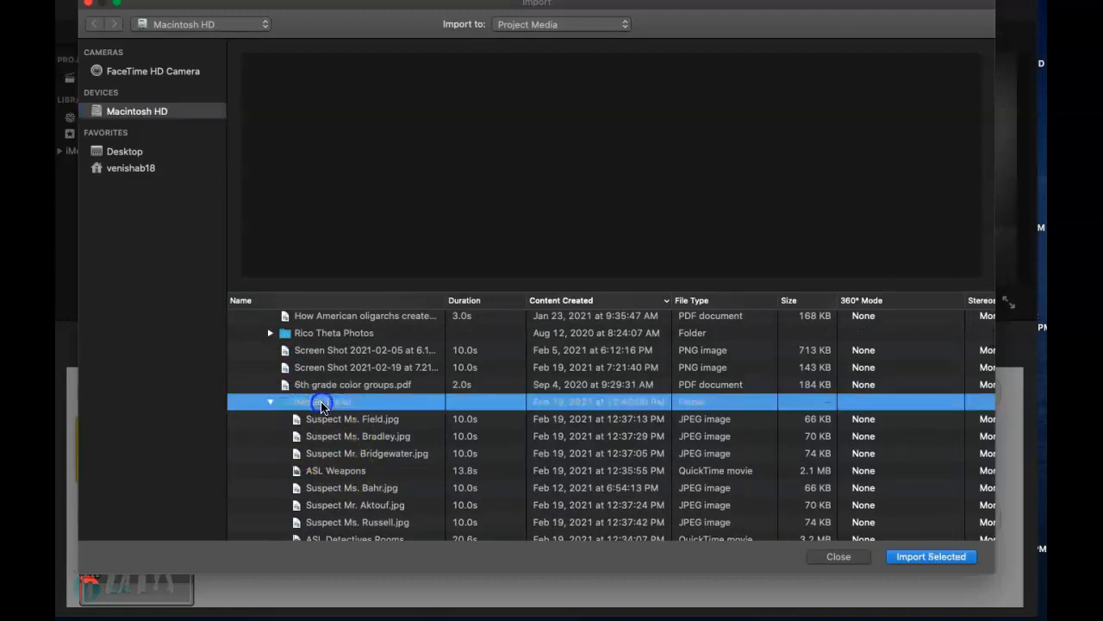
scroll(320, 422, down, 1)
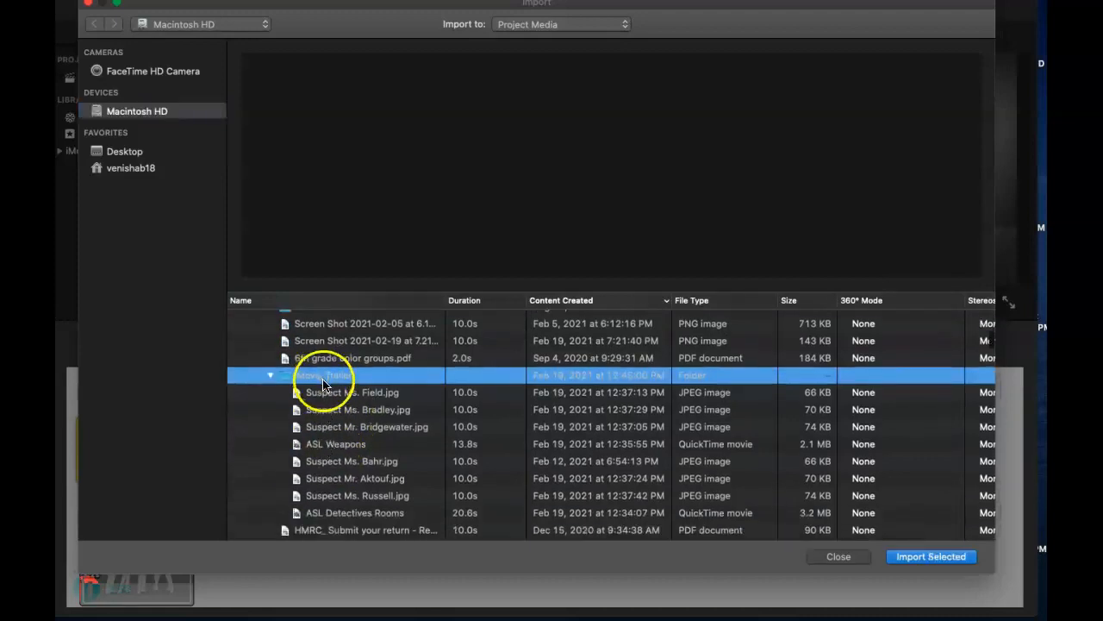
- Import all six suspect images and the ASL Weapons and ASL Detectives Rooms movies from the iMovie Trailer folder into the project media
click(325, 393)
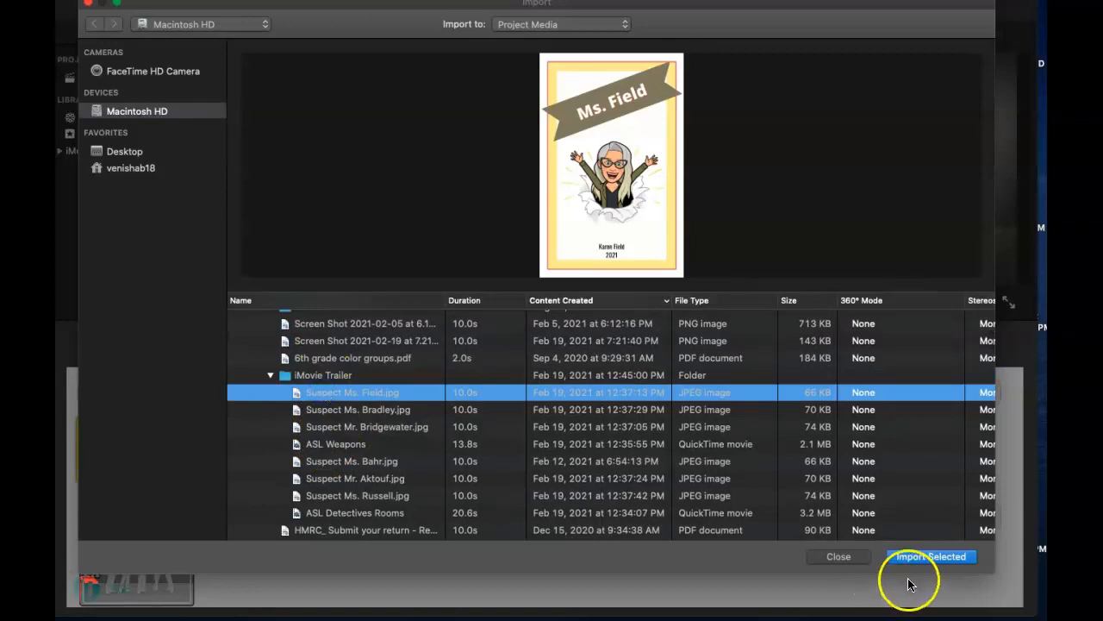
shift+click(386, 410)
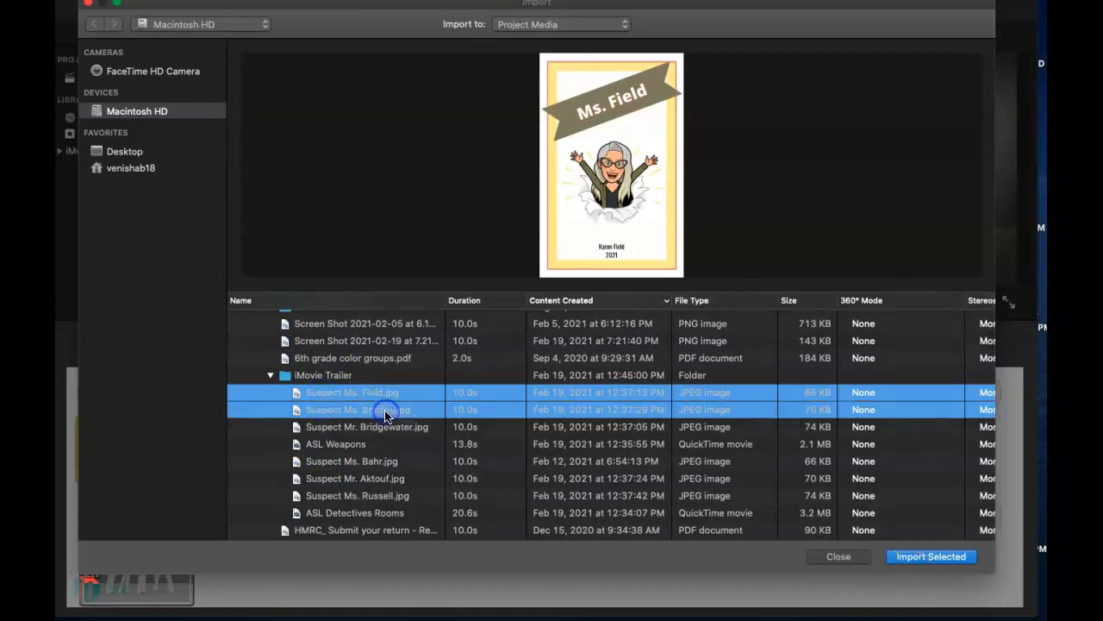
shift+click(373, 429)
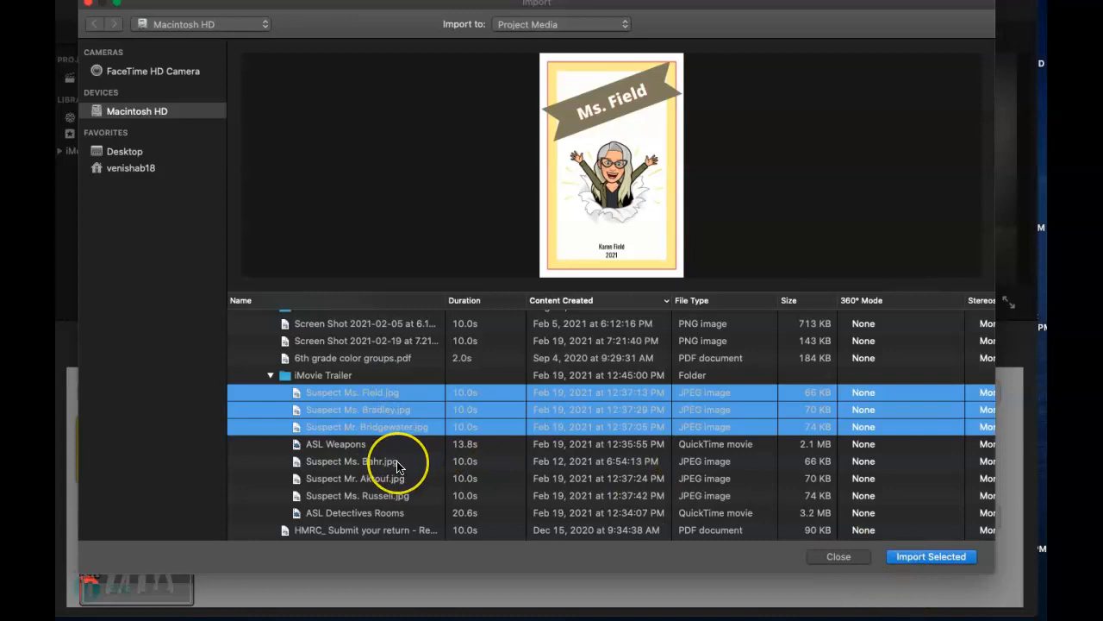
scroll(396, 466, down, 2)
shift+click(340, 388)
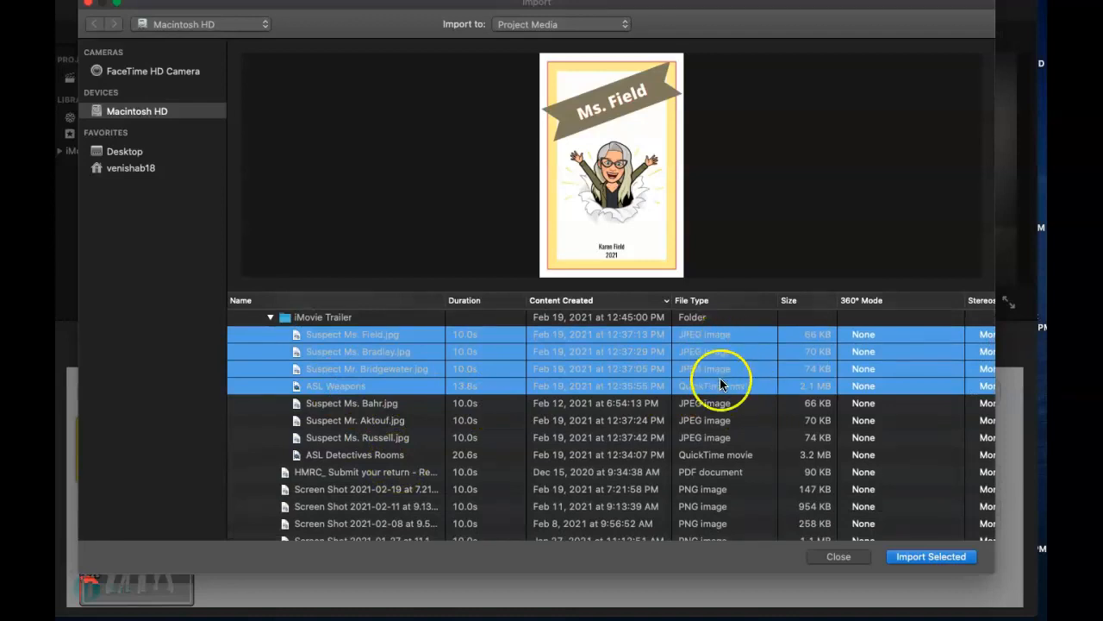
scroll(382, 414, down, 2)
shift+click(357, 377)
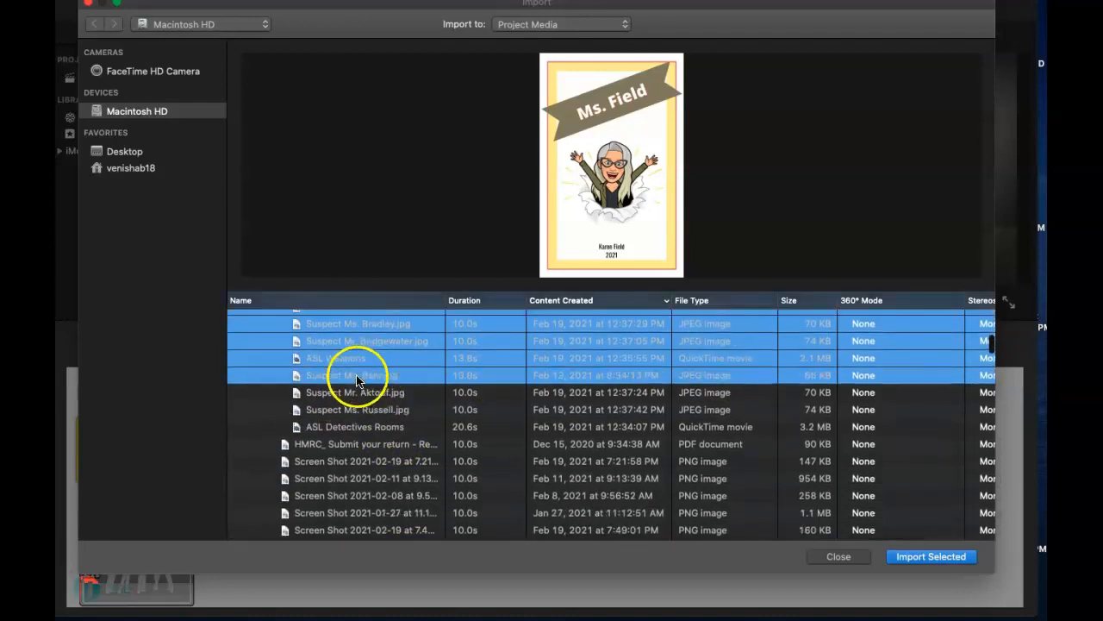
shift+click(357, 392)
shift+click(356, 409)
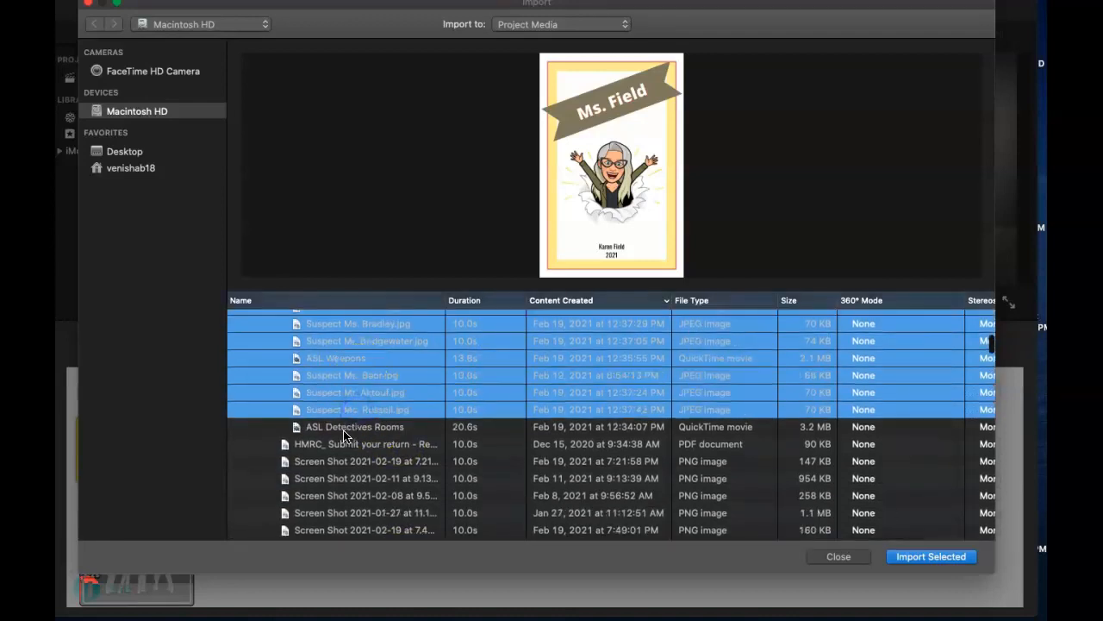
shift+click(345, 429)
scroll(361, 434, down, 1)
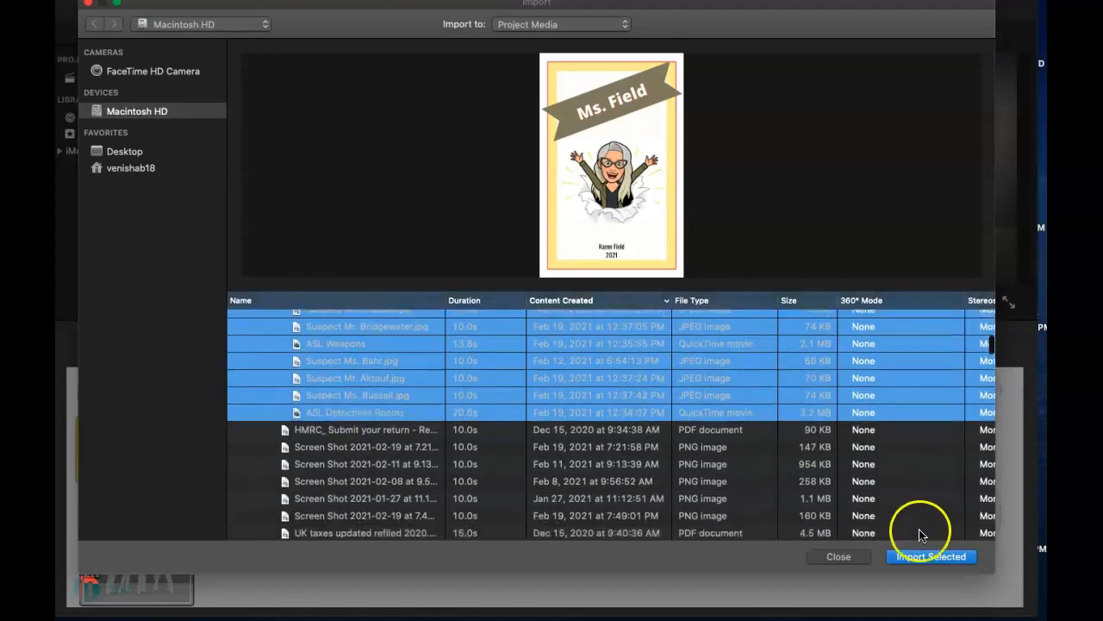
click(934, 561)
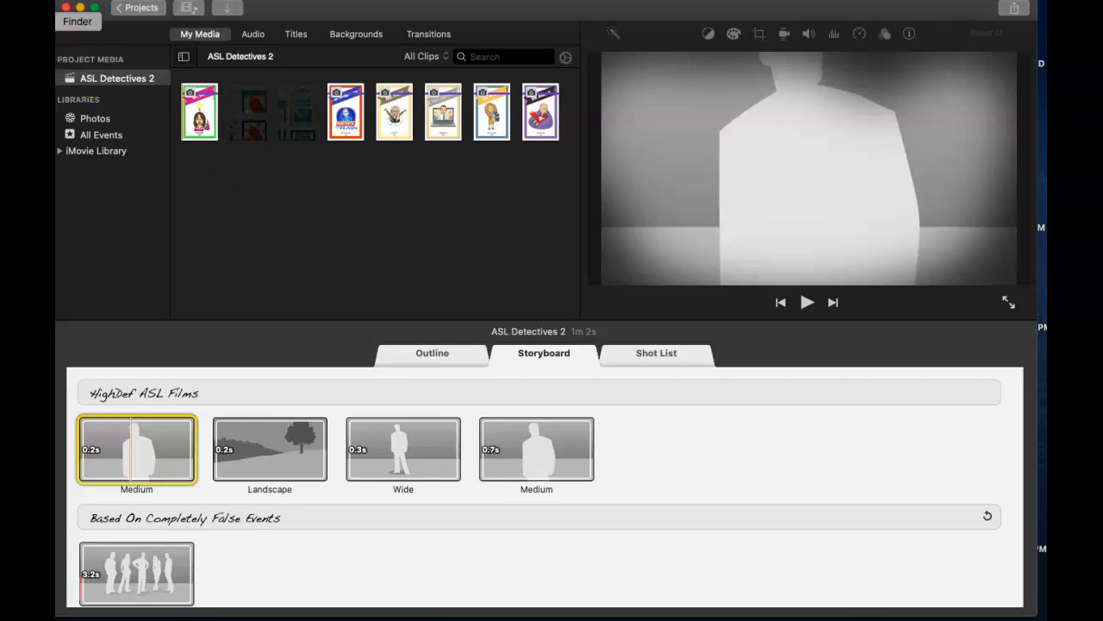
- Add the Gym card image from Finder to the ASL Detectives 2 project media
click(38, 21)
click(324, 199)
drag(471, 144, 223, 194)
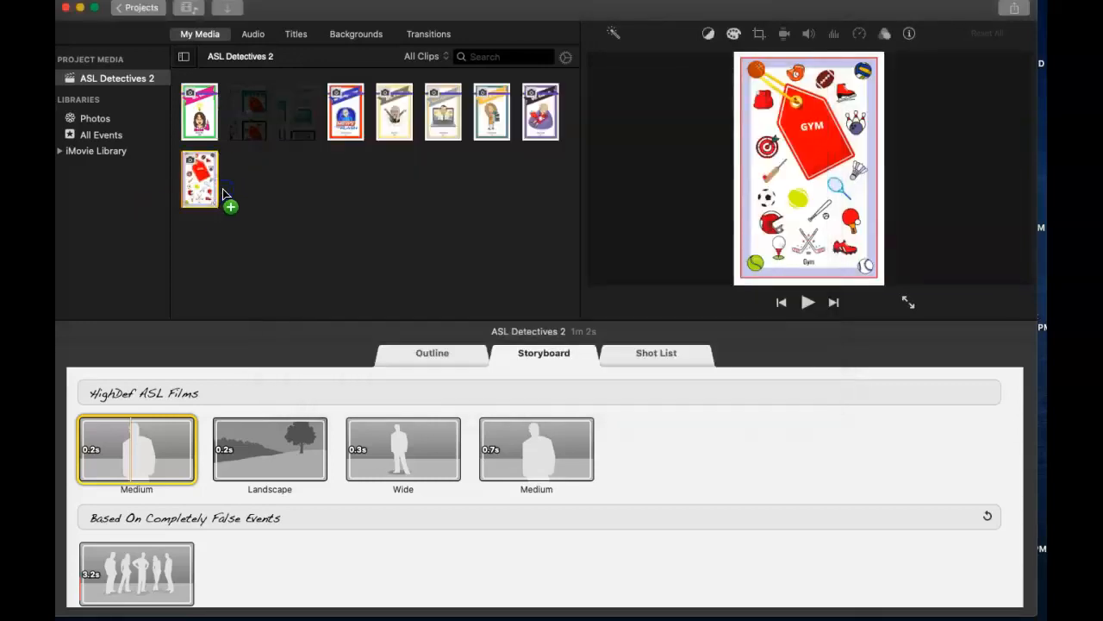
click(473, 272)
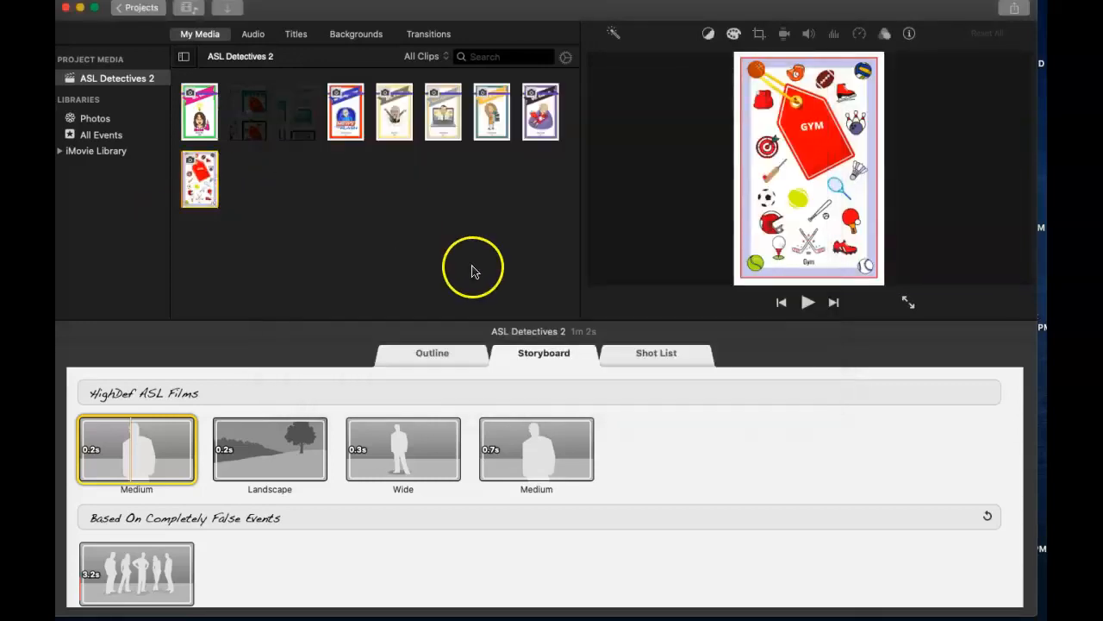
- Fill the first Medium shot with the lightbulb suspect card, Landscape with the News Flash card and Wide with the ASL Detectives Rooms movie
click(181, 447)
drag(195, 109, 90, 435)
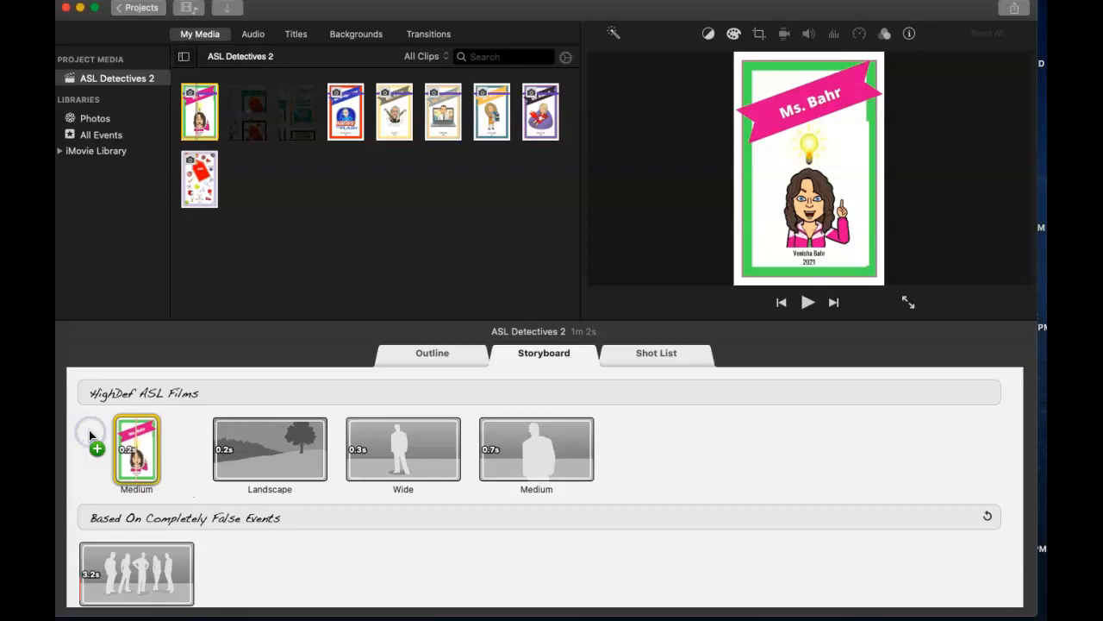
drag(346, 119, 290, 447)
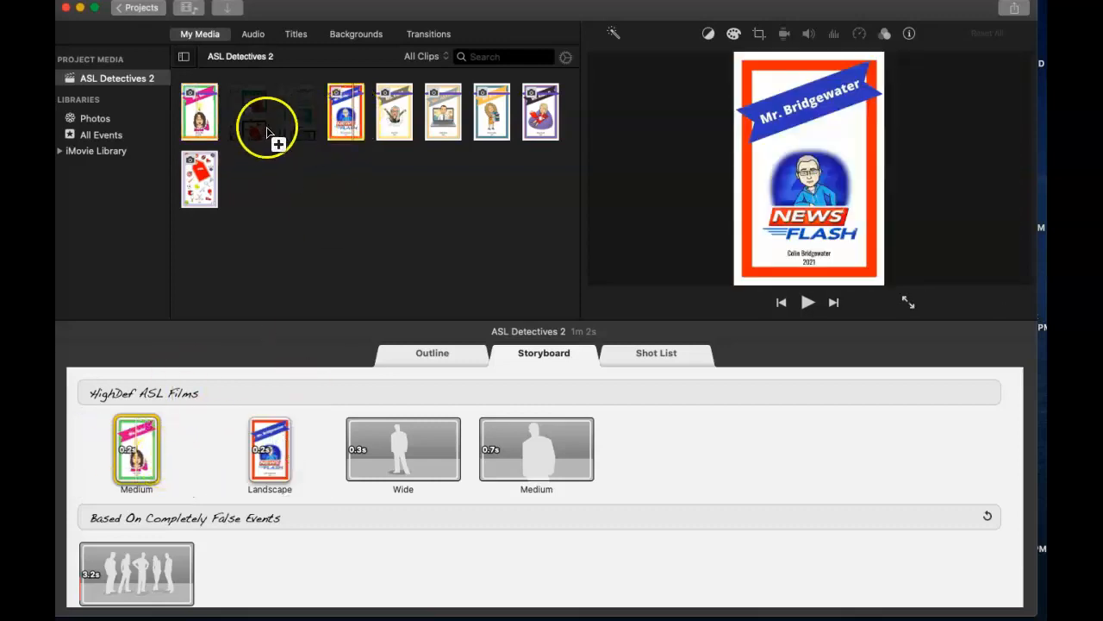
drag(252, 108, 395, 458)
click(396, 458)
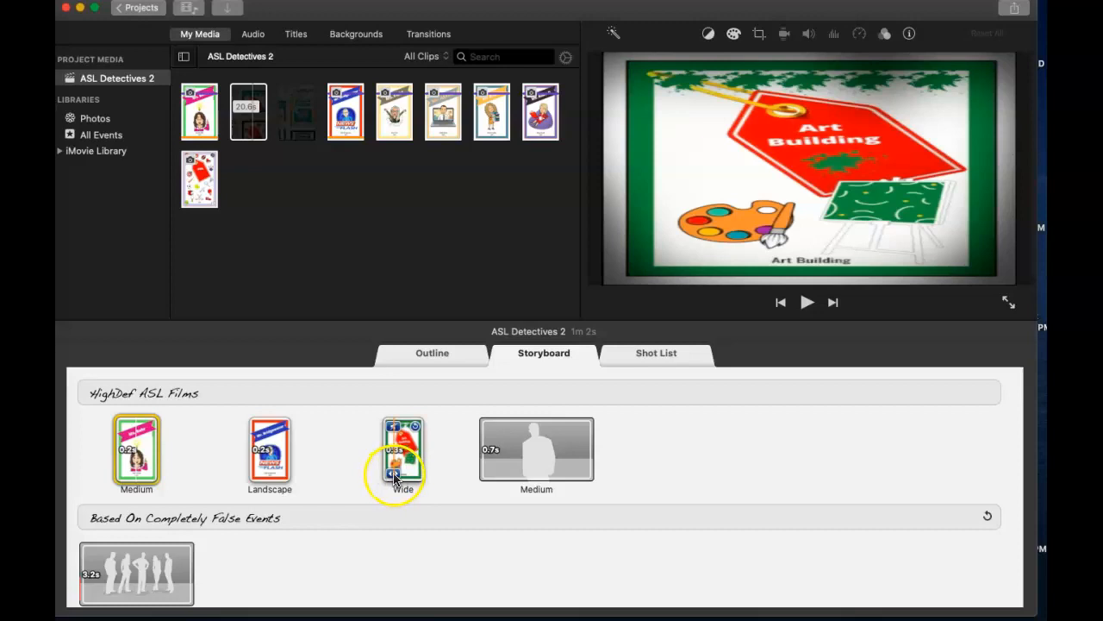
- Trim the Wide shot's rooms movie so that its selected range covers the Commons card
click(394, 476)
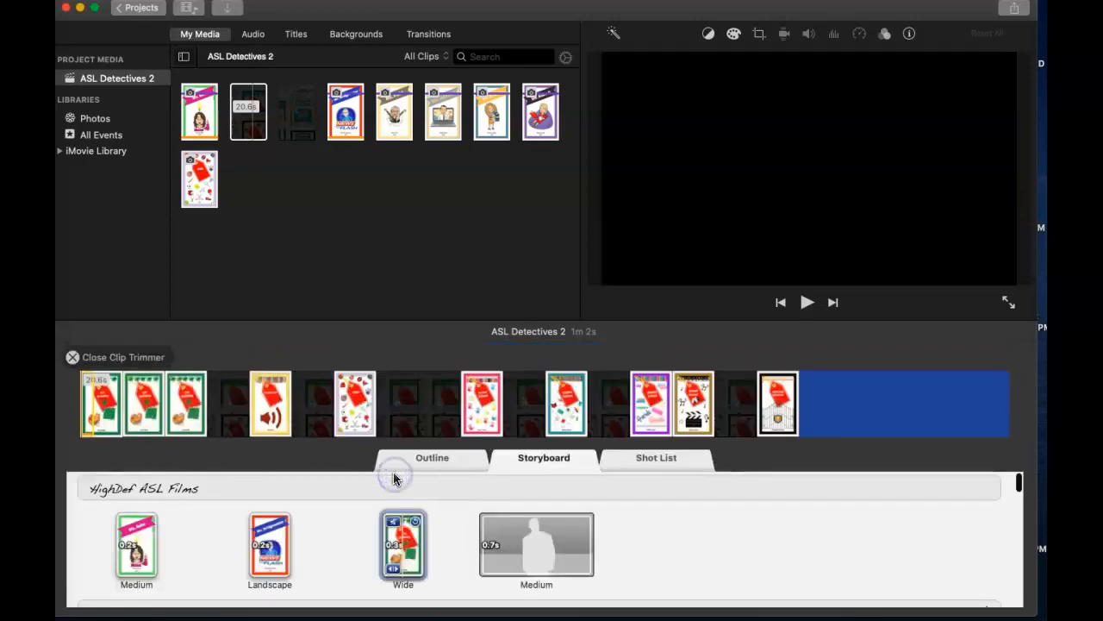
drag(127, 416, 94, 400)
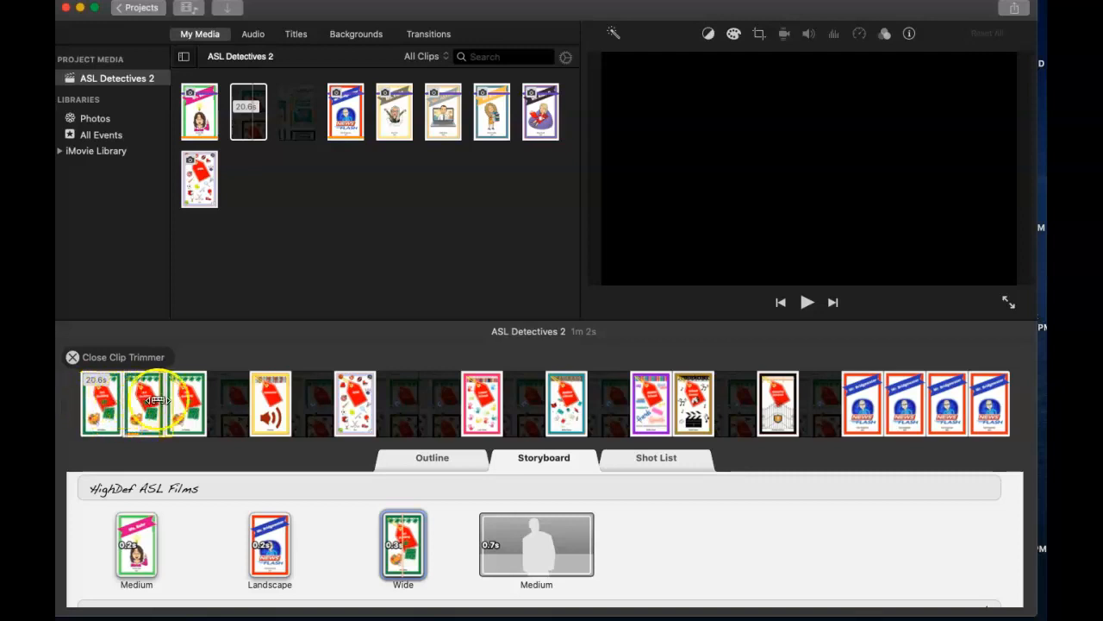
drag(181, 401, 307, 404)
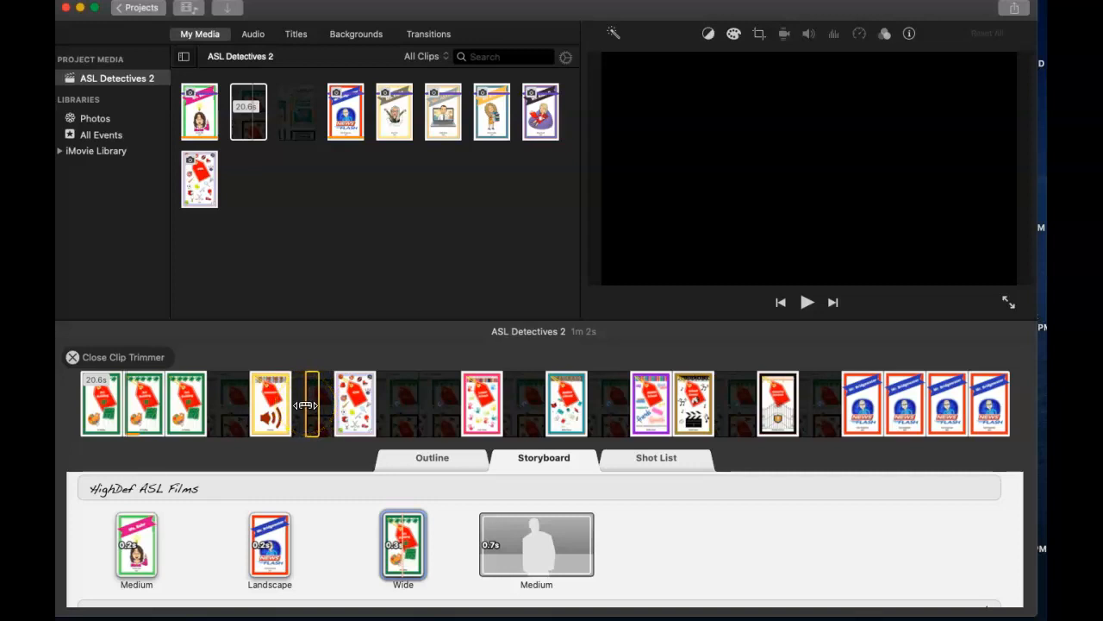
drag(307, 404, 261, 405)
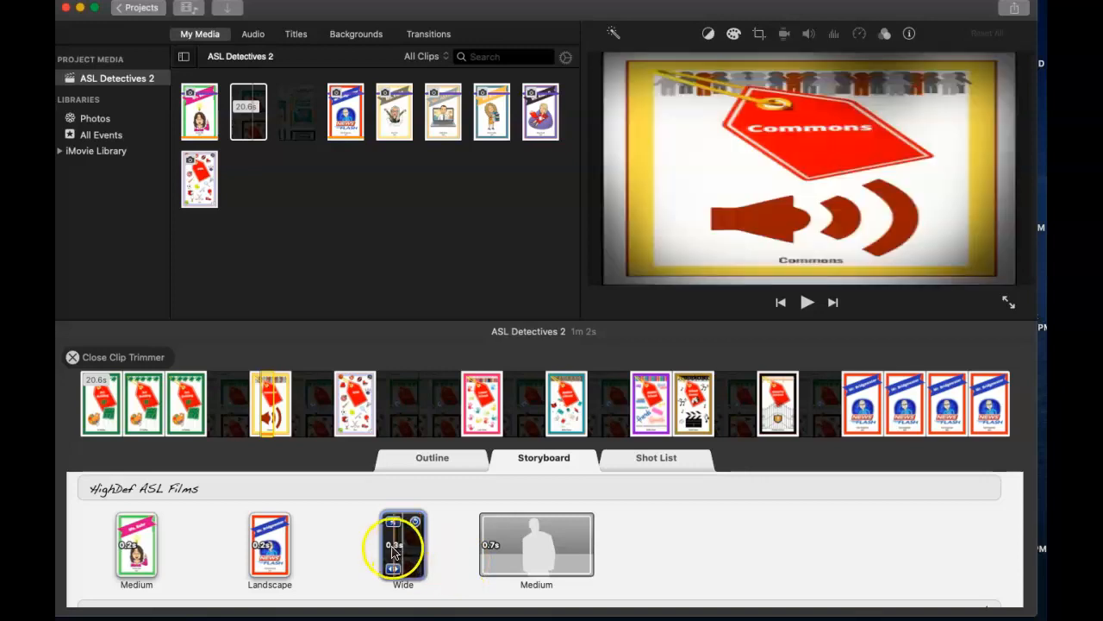
- Fill the last Medium shot of the opening section with the suspect card showing a man on a laptop
scroll(444, 558, down, 3)
scroll(444, 558, down, 3)
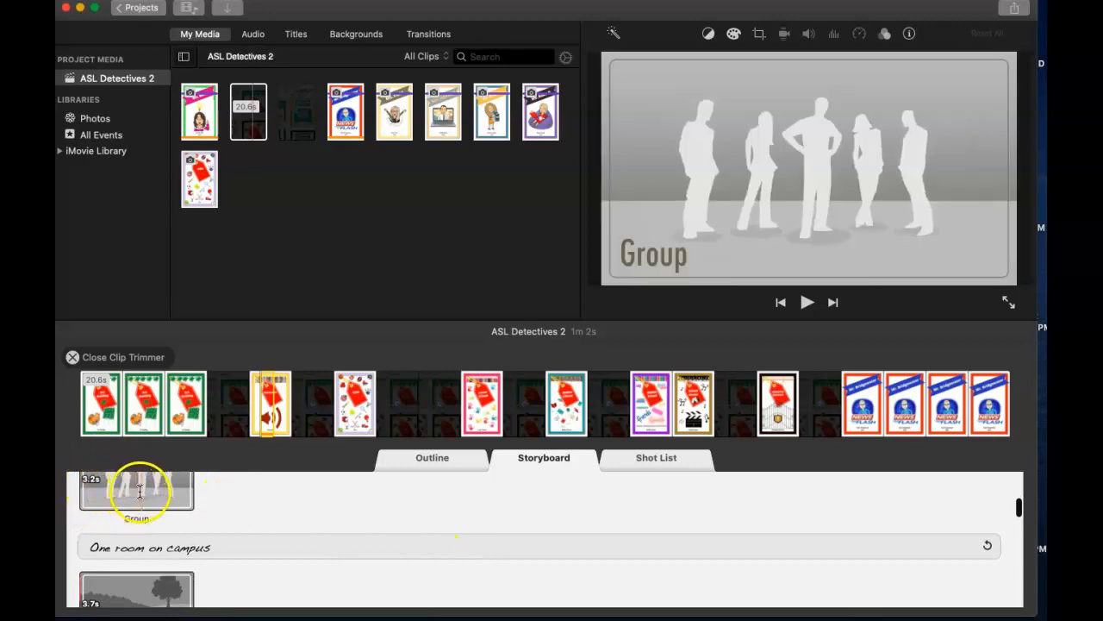
scroll(256, 530, down, 10)
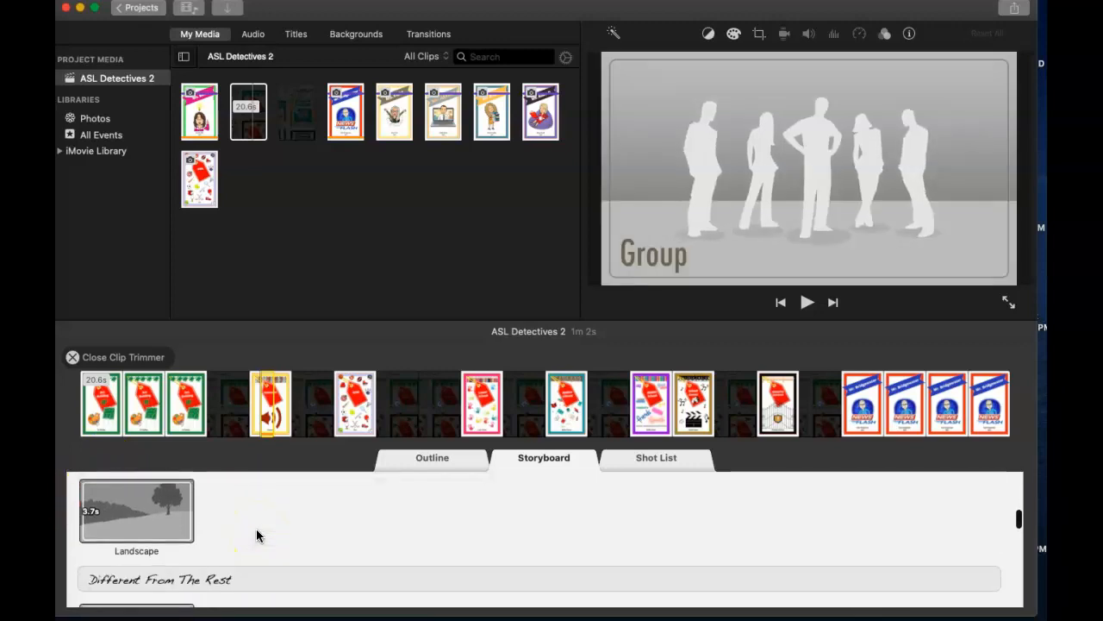
scroll(256, 530, down, 1)
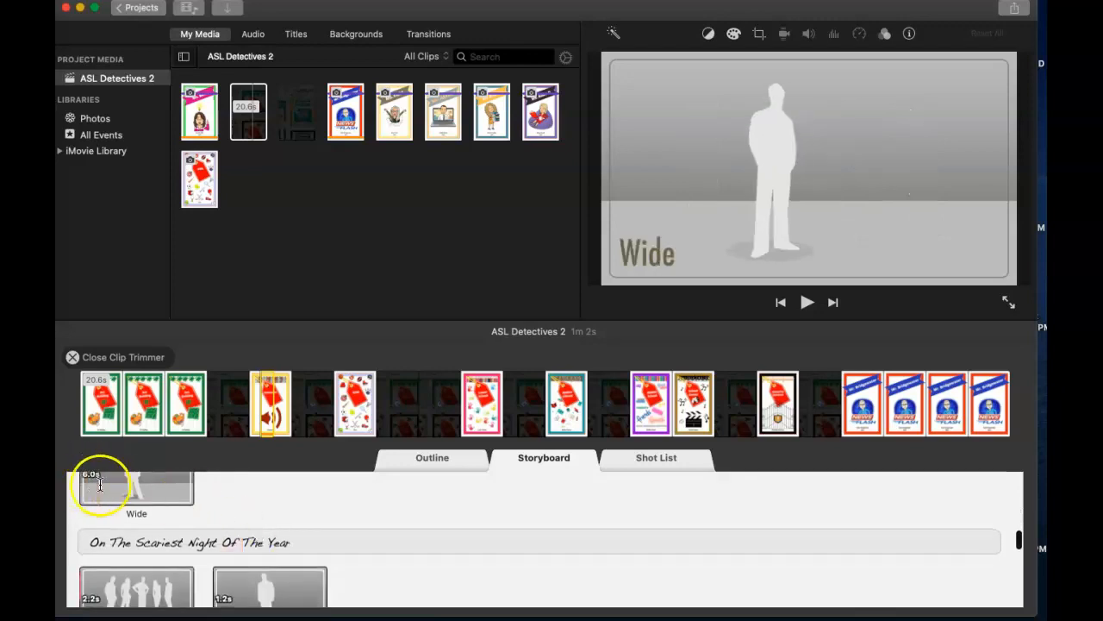
scroll(227, 530, up, 3)
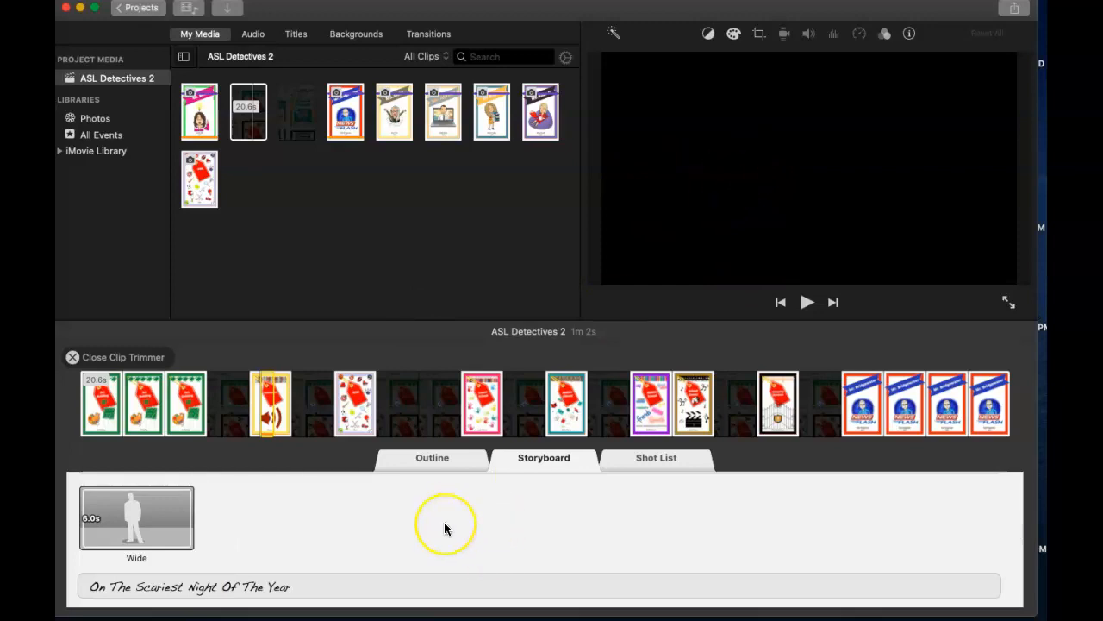
scroll(444, 524, up, 10)
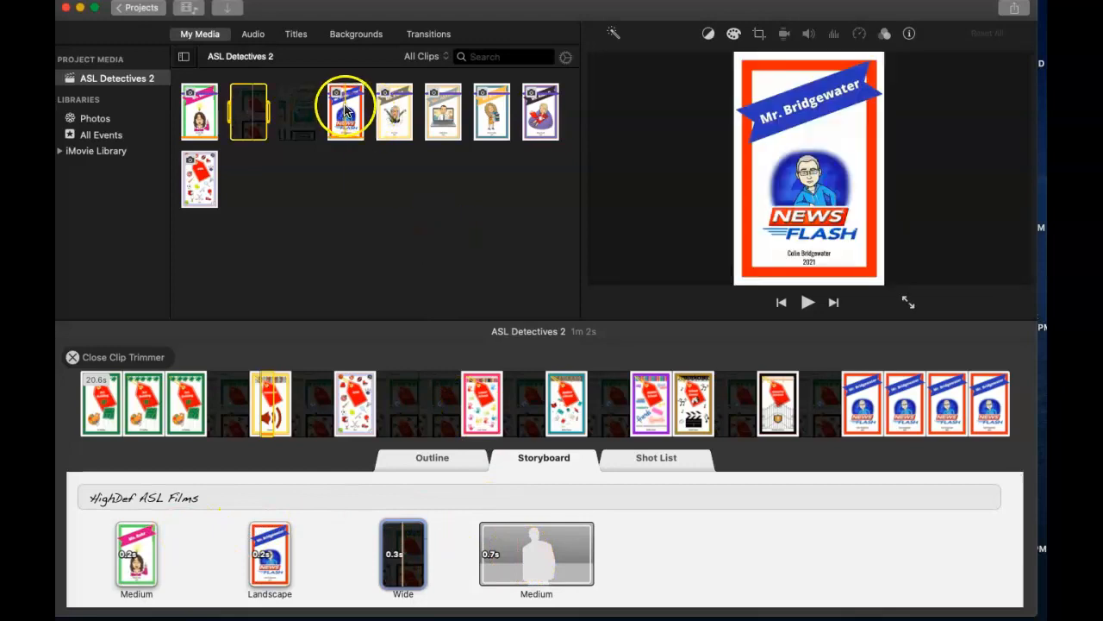
drag(443, 109, 539, 545)
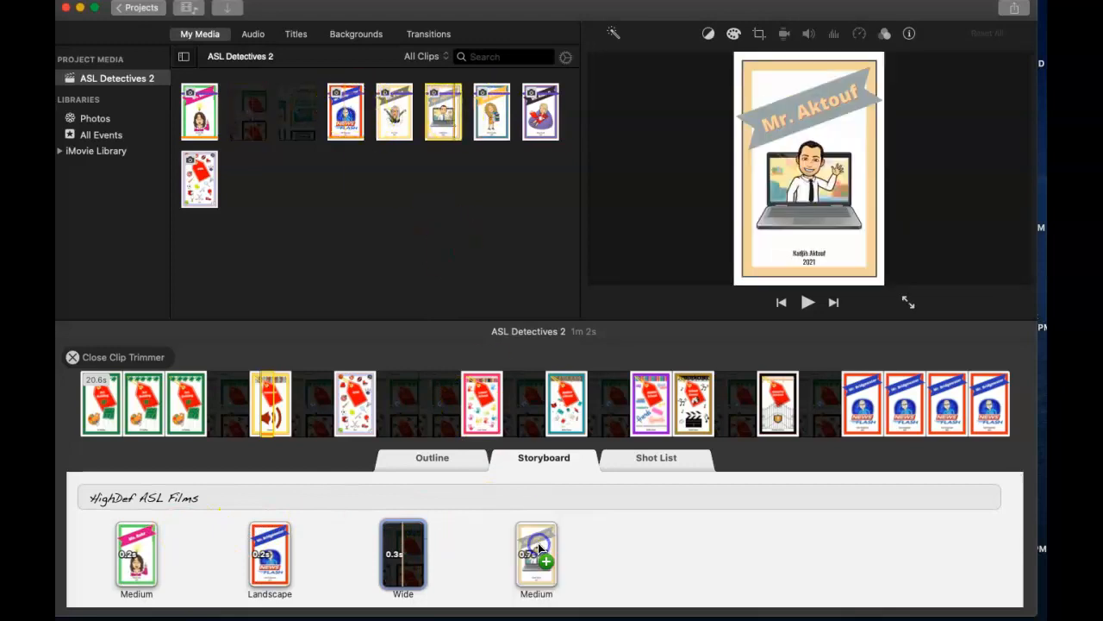
- Play back the trailer's opening shots through the "Based On Completely False Events" title, then stop playback
click(808, 302)
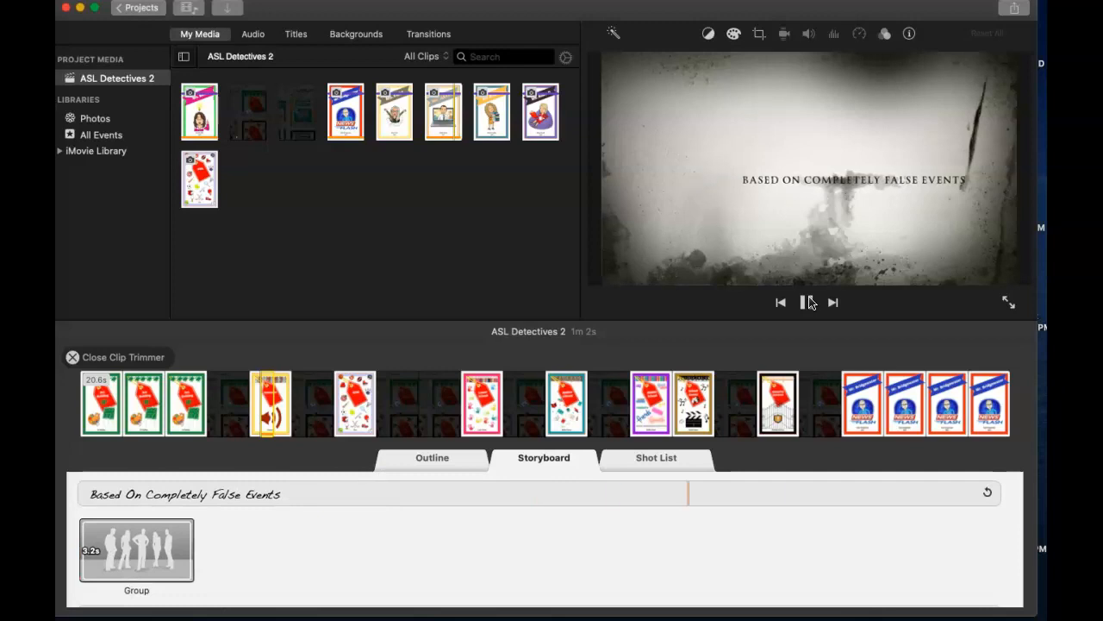
click(808, 301)
click(397, 573)
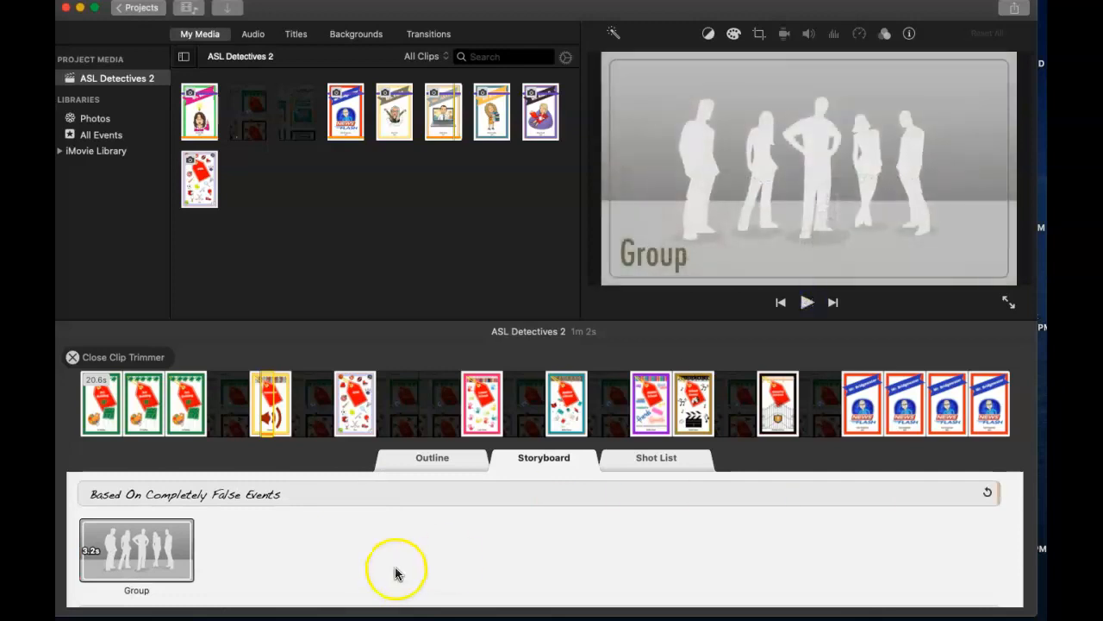
- Close the clip trimmer and set the crop style of the opening section's first Medium shot to Fit
scroll(416, 547, up, 5)
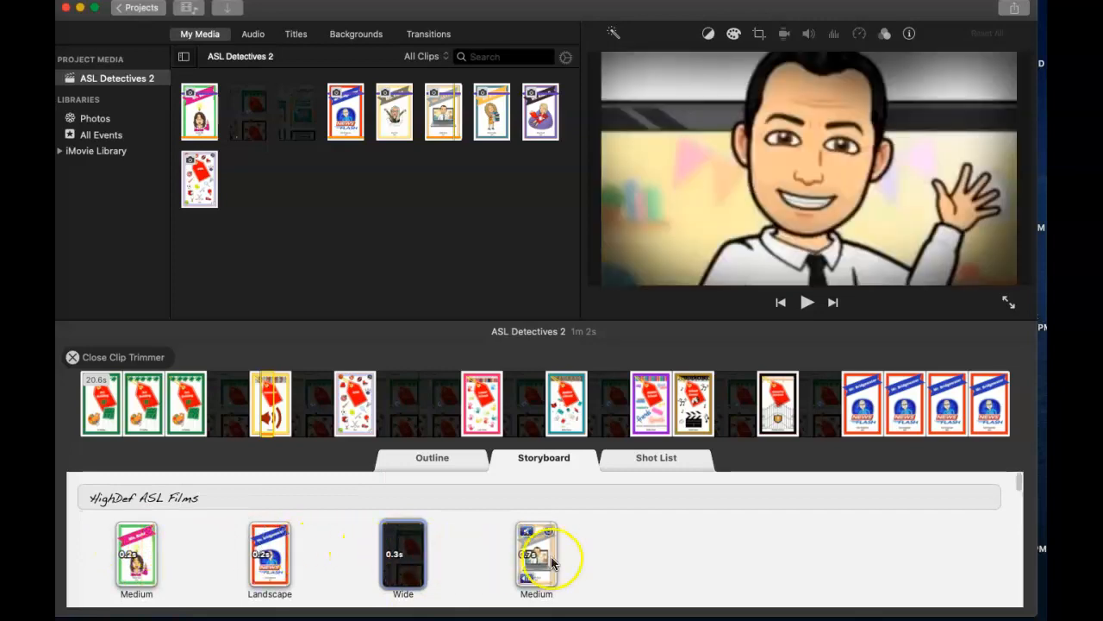
click(122, 560)
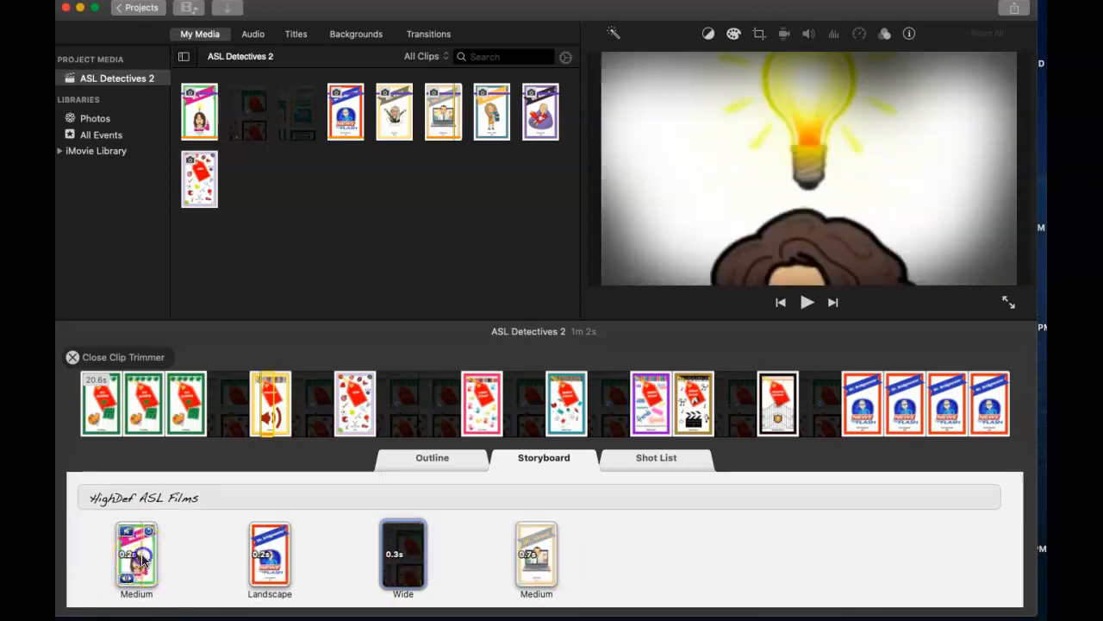
click(143, 560)
click(134, 449)
click(808, 216)
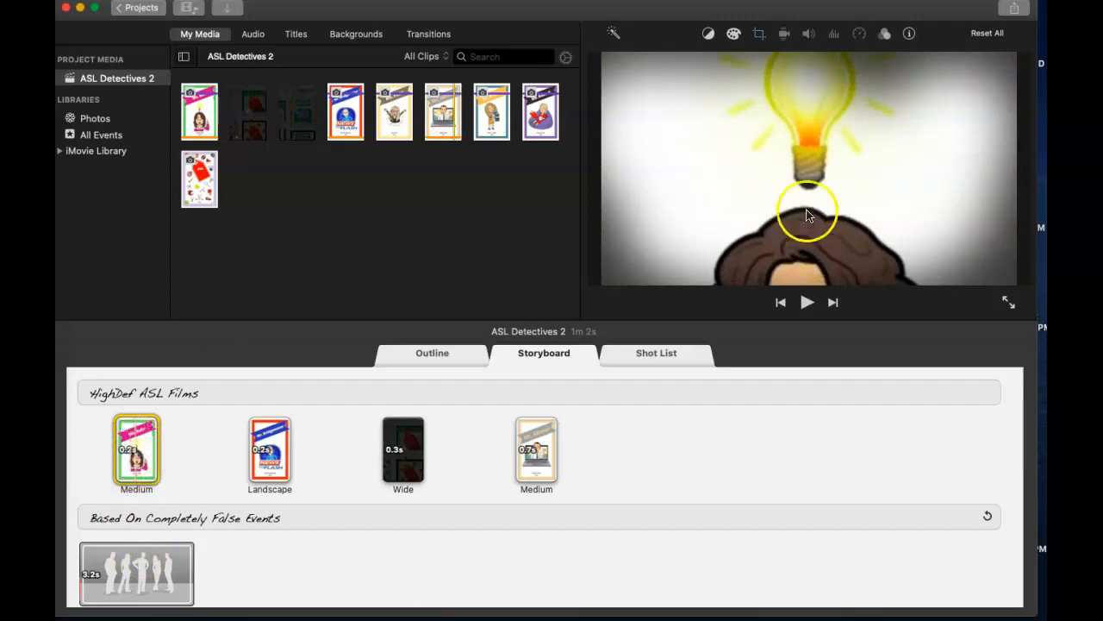
click(759, 34)
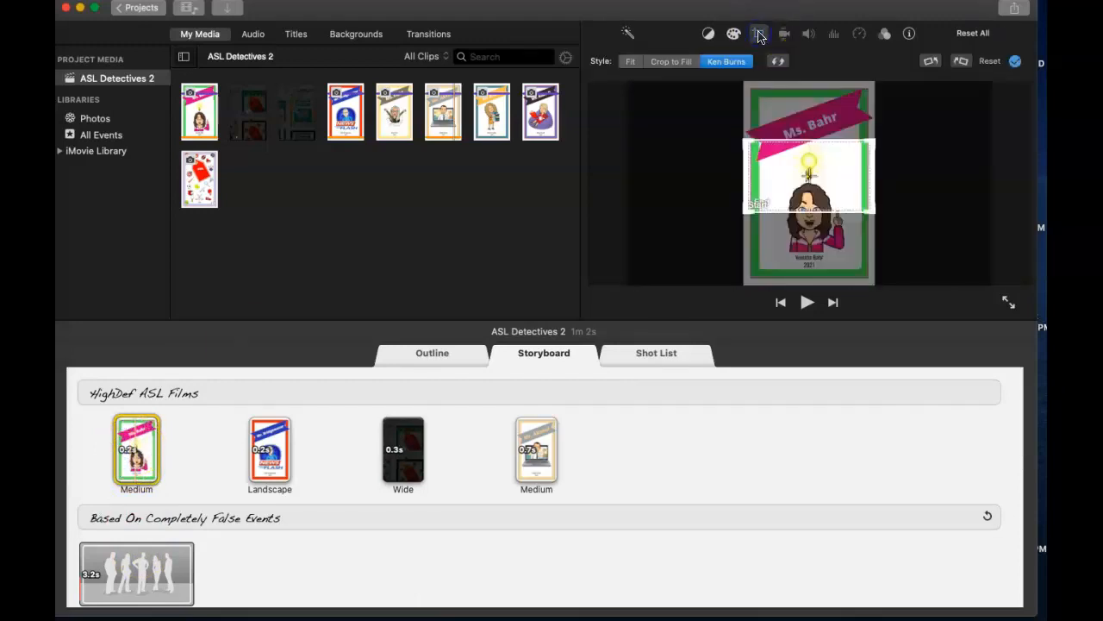
click(630, 62)
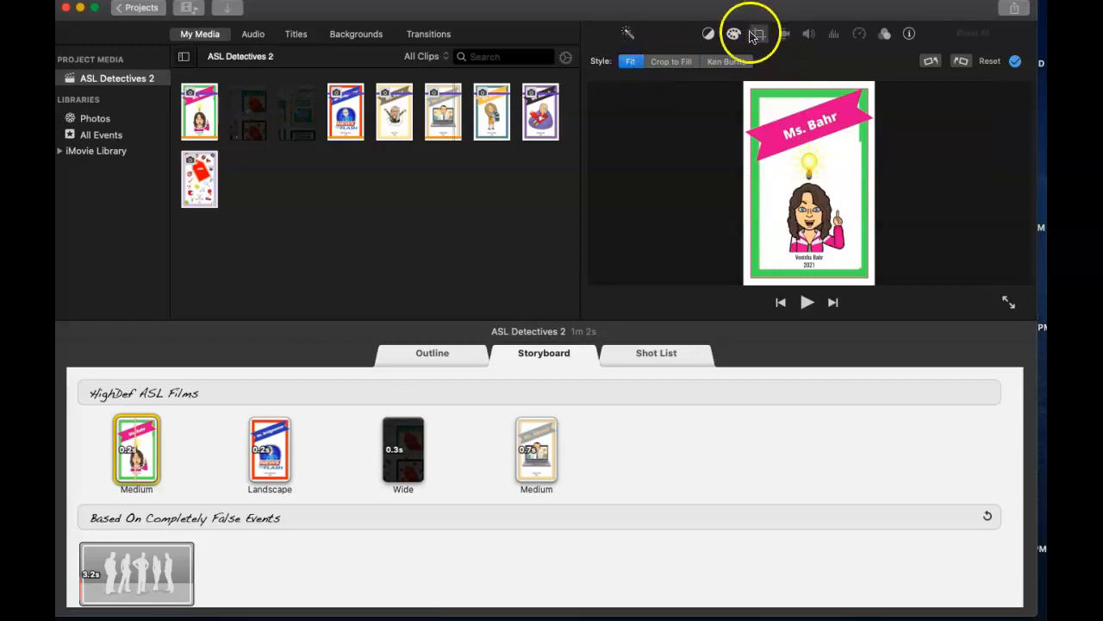
click(1015, 61)
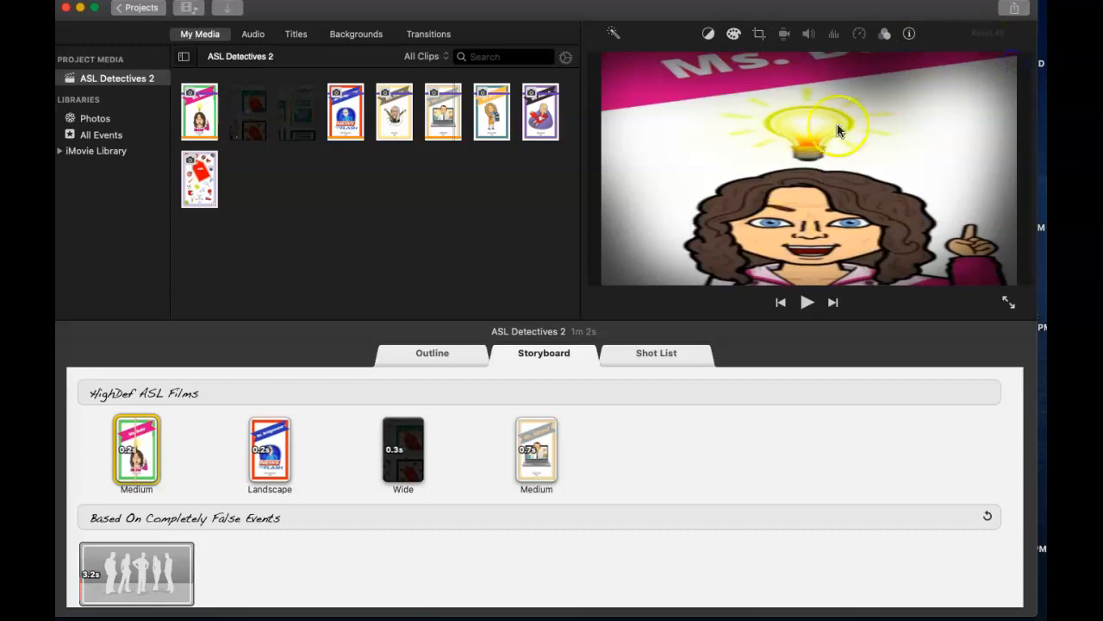
- Apply Ken Burns to the first Medium shot with the start frame over the card's name banner, and select the section's last Medium shot
click(758, 35)
click(675, 66)
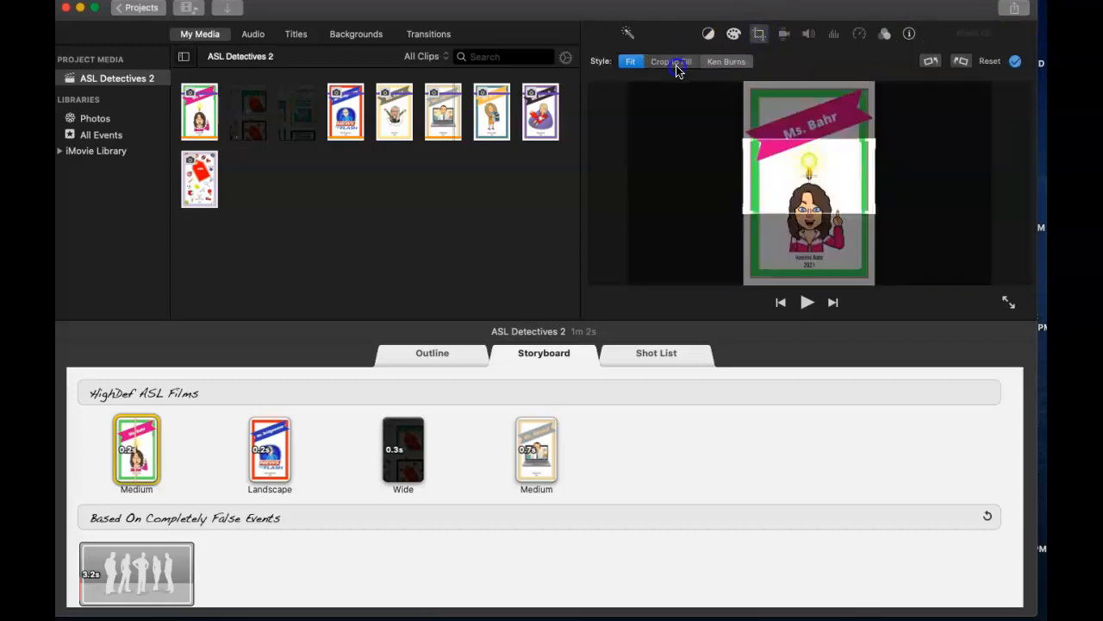
click(726, 61)
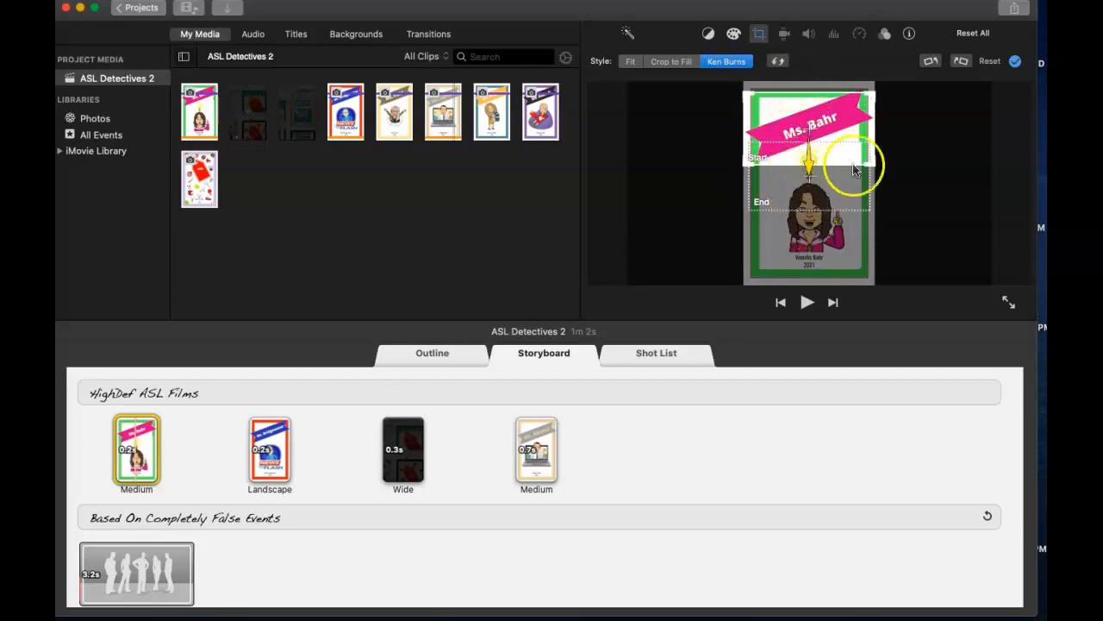
click(1015, 62)
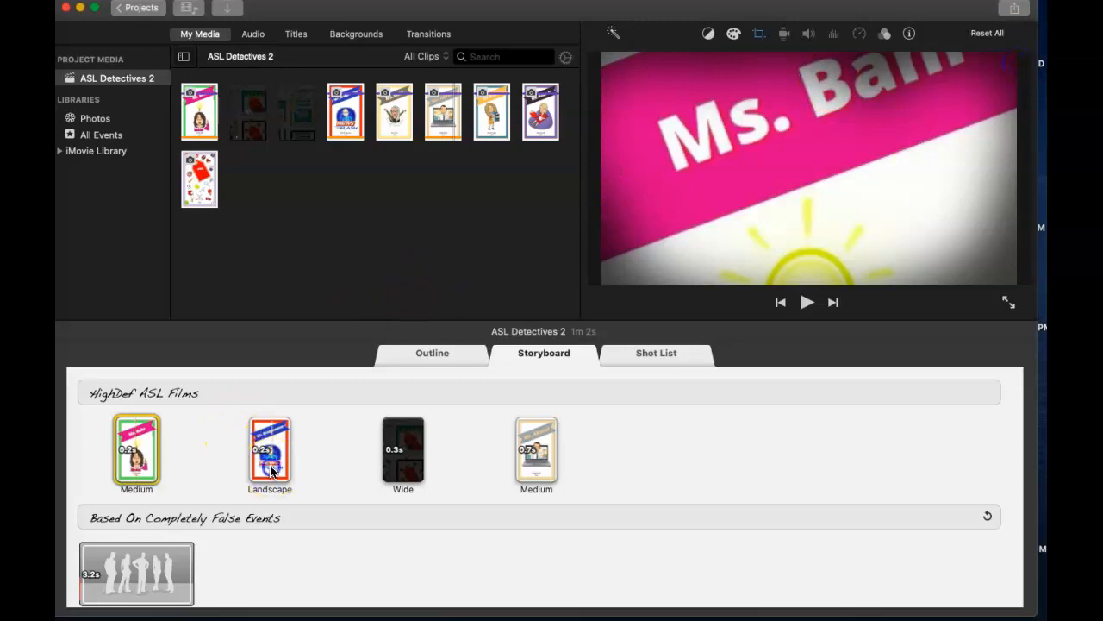
click(536, 452)
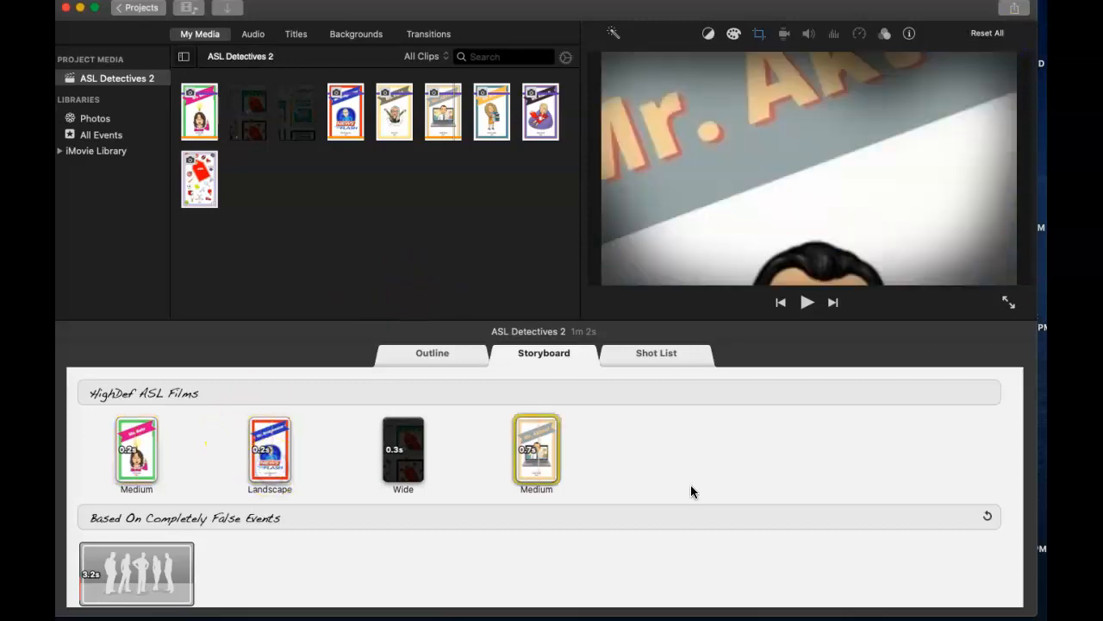
- Check the trailer's sharing destinations, including File, and return to the projects overview keeping the name ASL Detectives 2
click(138, 8)
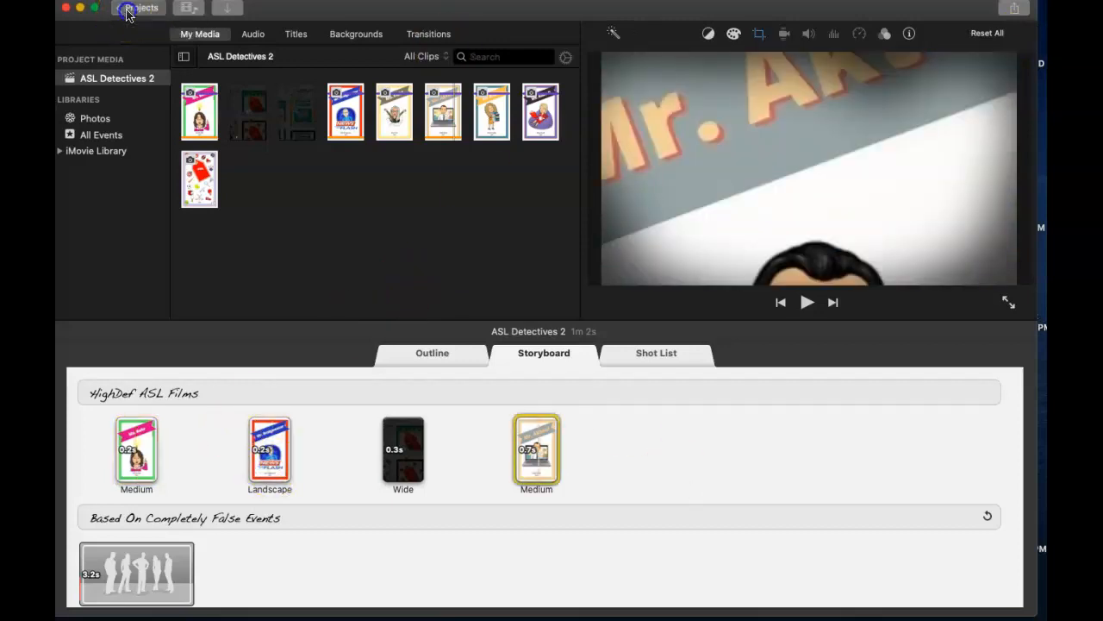
click(595, 76)
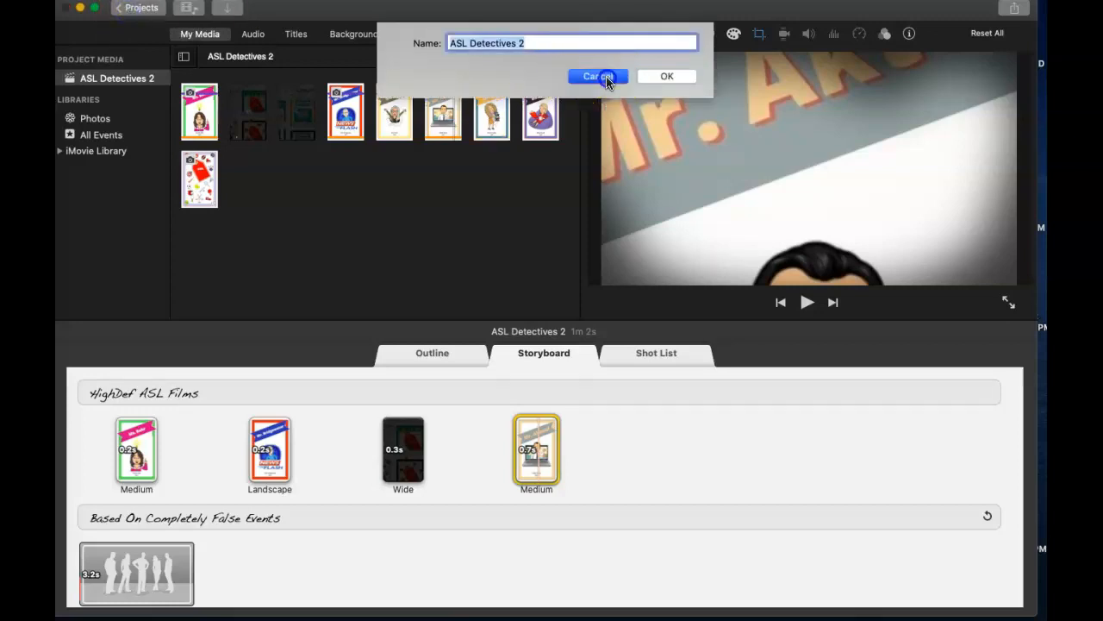
click(1015, 10)
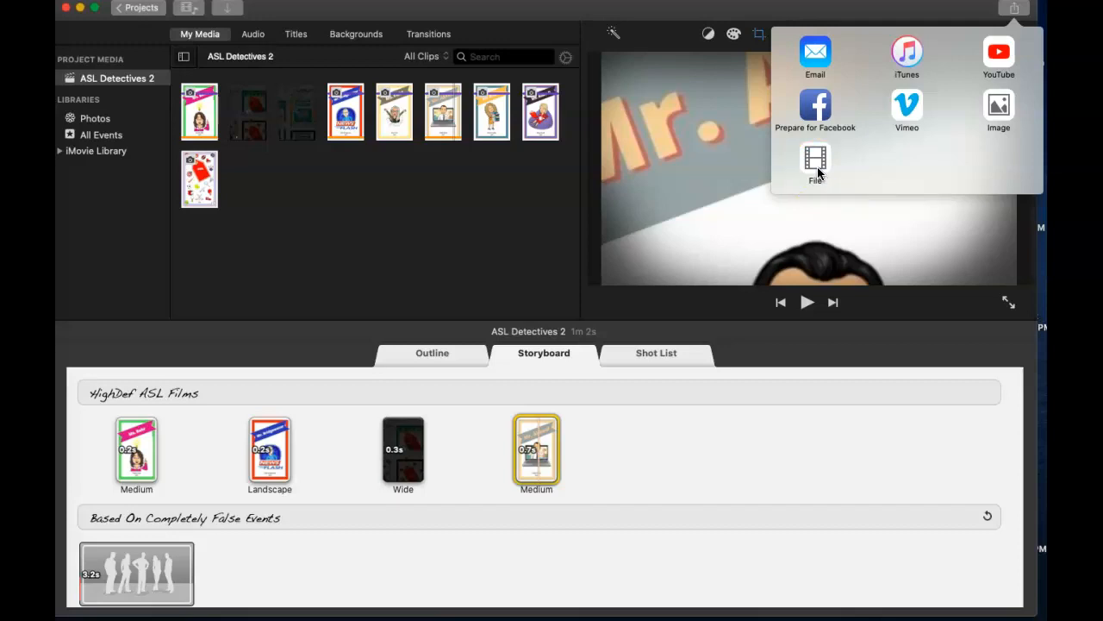
click(137, 9)
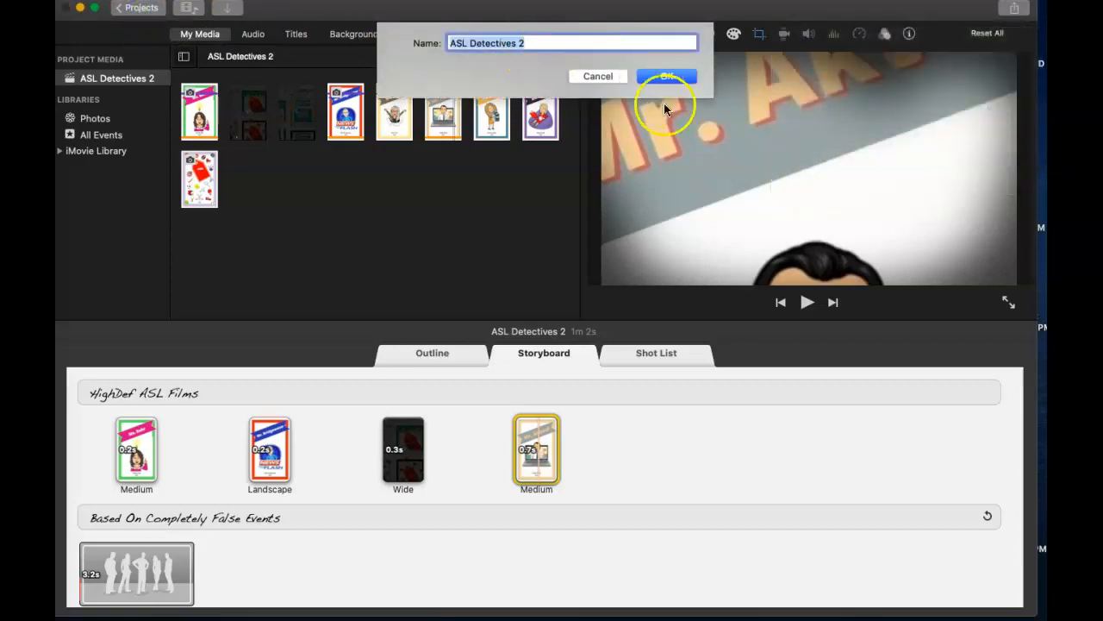
click(669, 76)
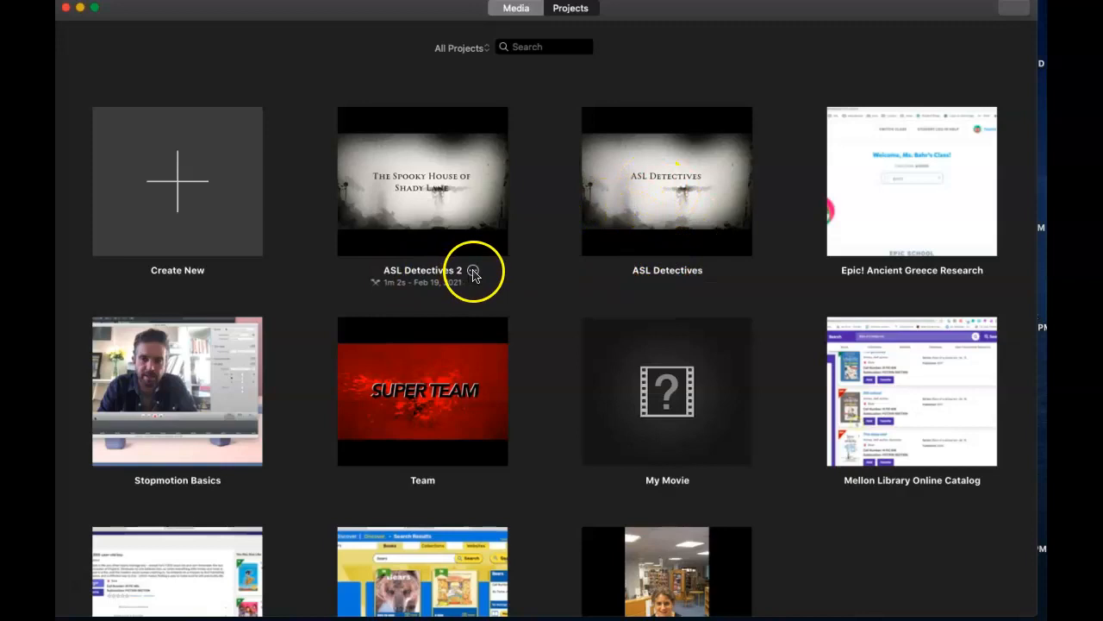
- Look through the ASL Detectives 2 project's options for renaming it and sharing it as a file, without choosing one
click(473, 272)
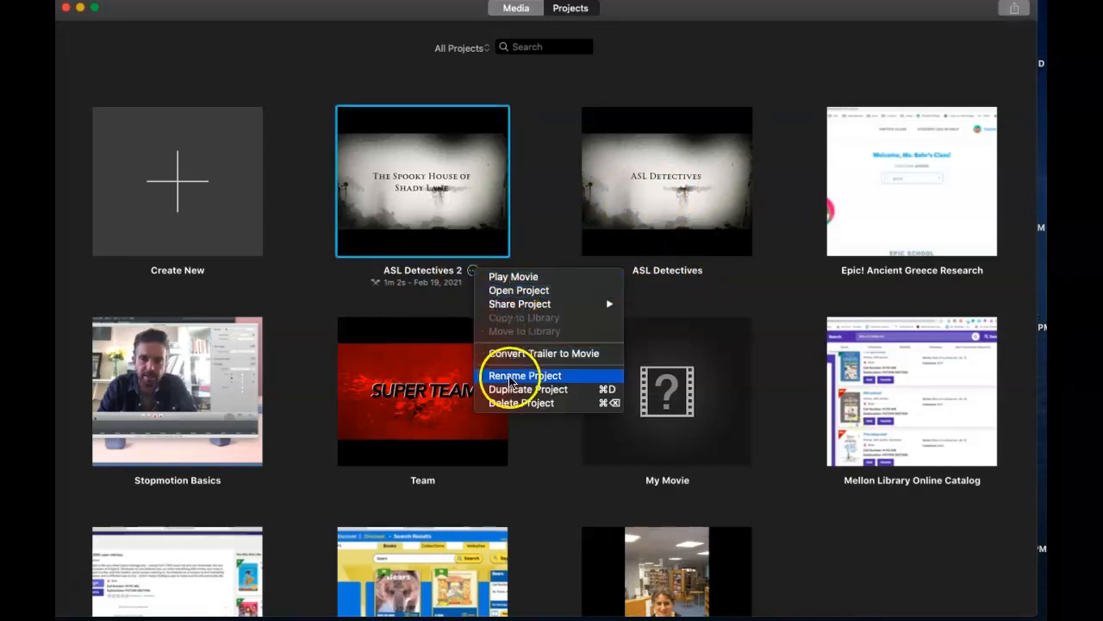
mouse_move(520, 308)
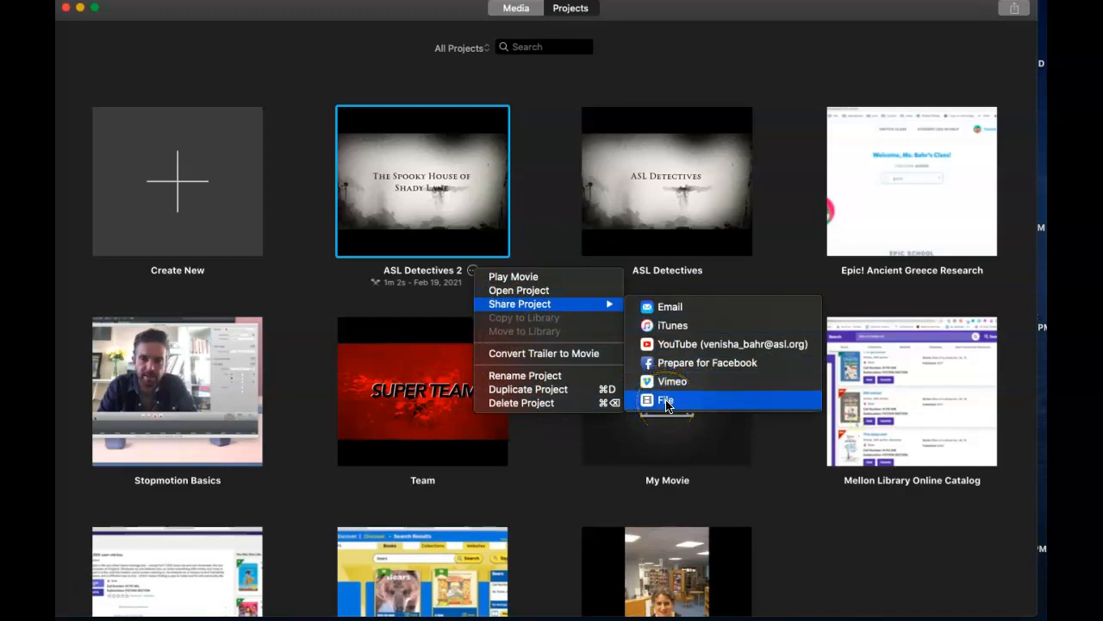
click(564, 234)
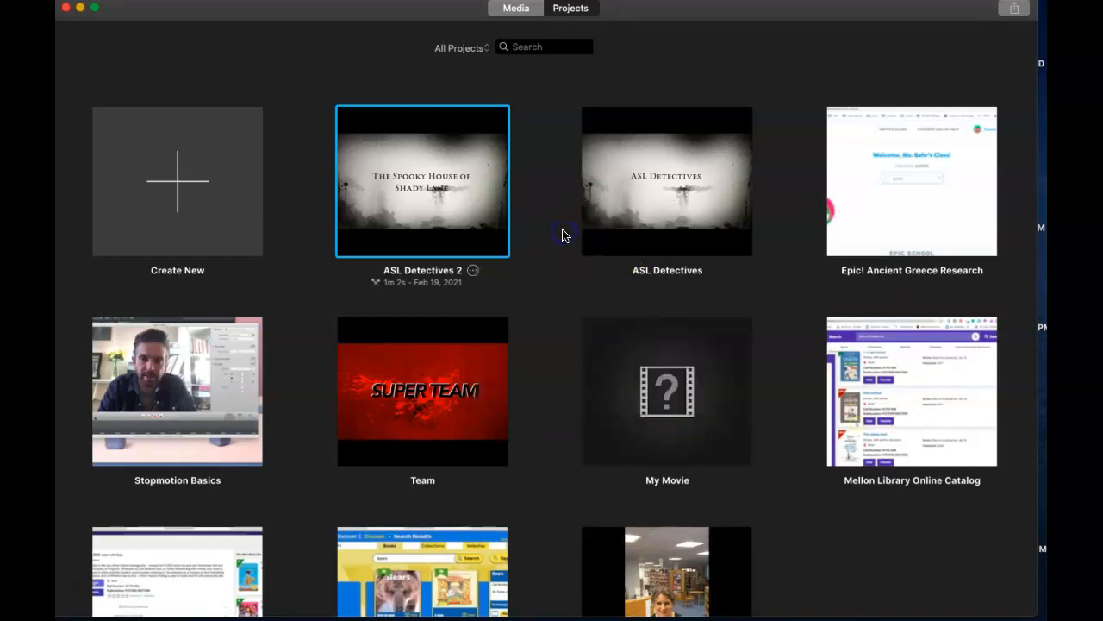
- Play the ASL Detectives project's trailer from the projects overview and watch it full screen
click(670, 181)
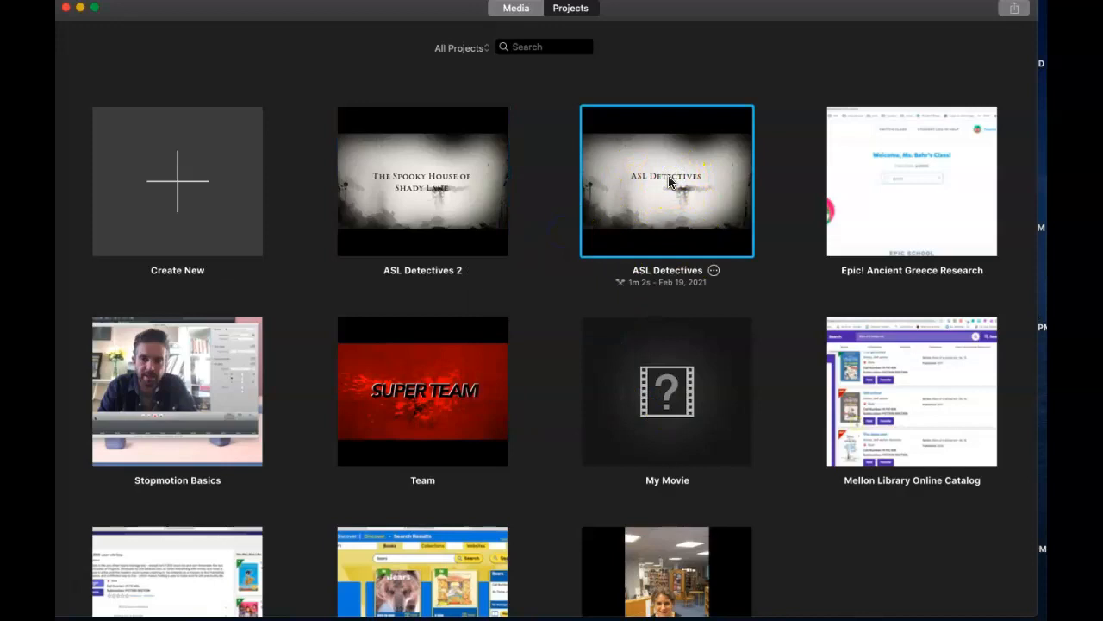
click(713, 269)
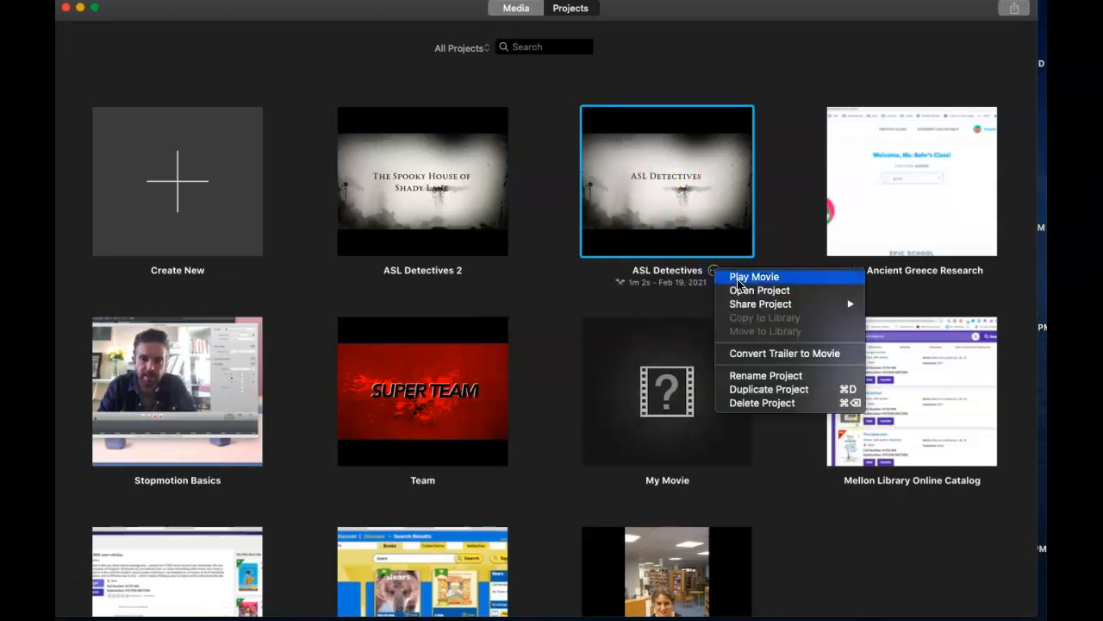
click(738, 278)
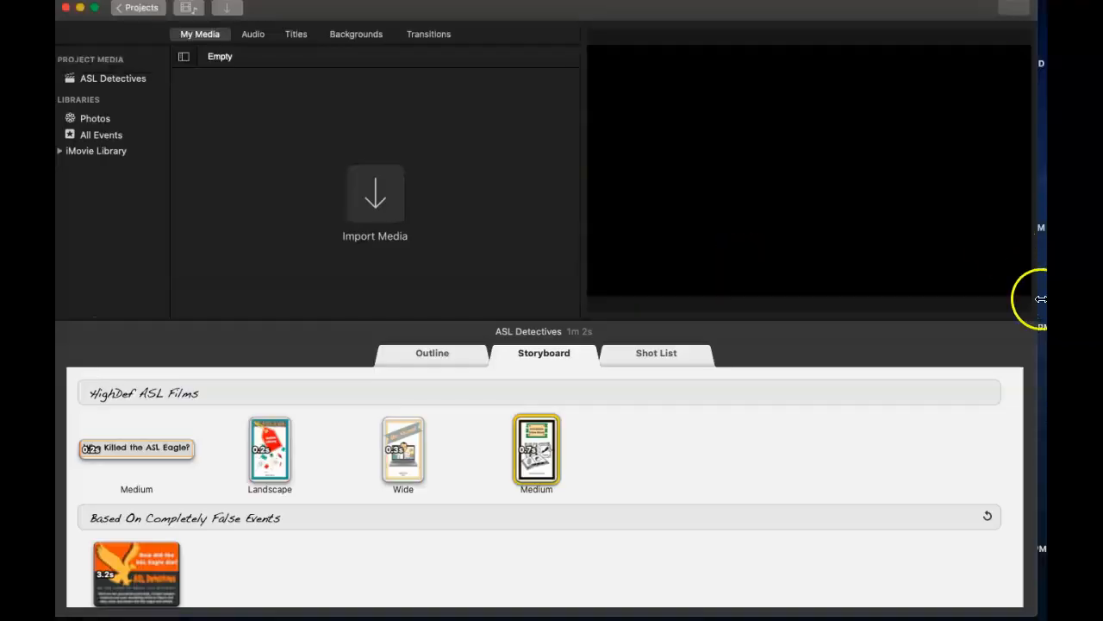
click(1010, 303)
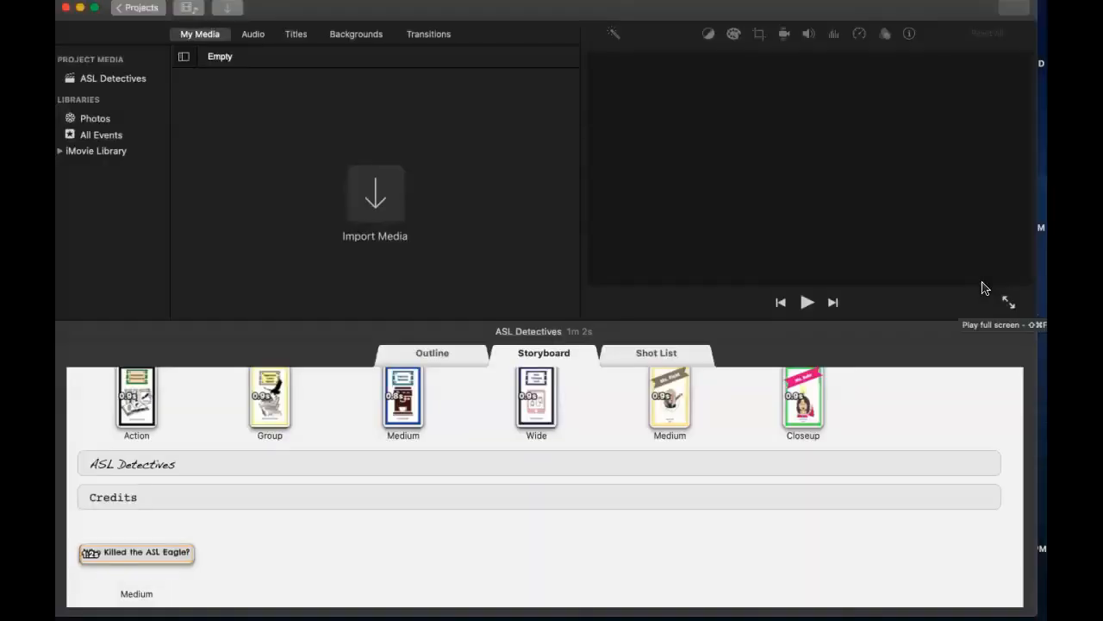
- Go back to the opening section of the ASL Detectives storyboard and preview its Landscape shot
scroll(612, 399, up, 10)
scroll(612, 406, up, 15)
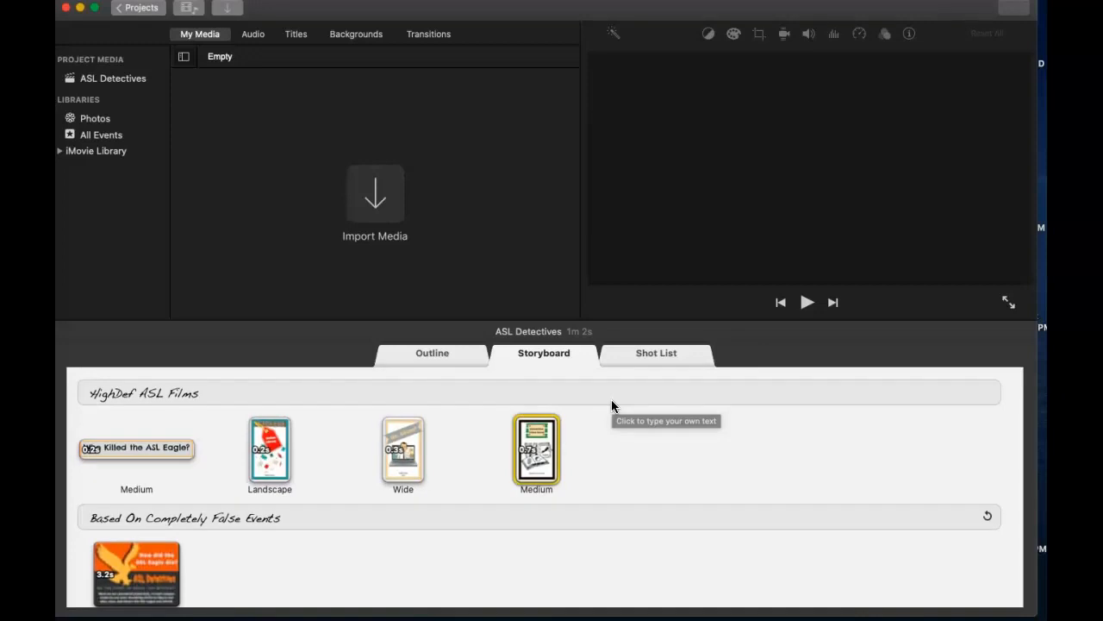
click(579, 514)
click(191, 439)
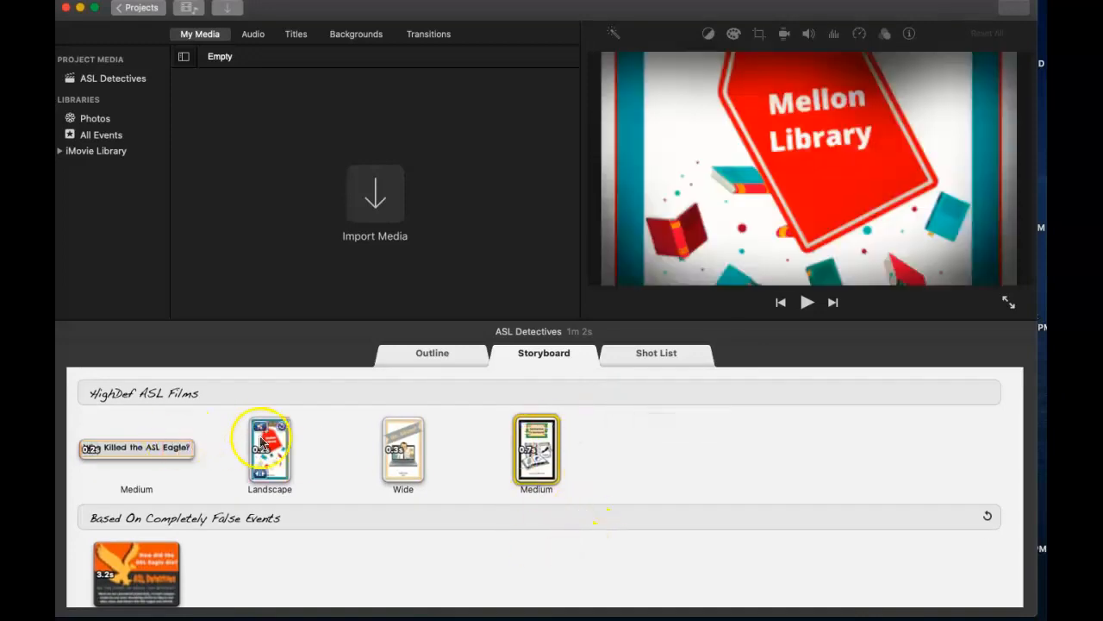